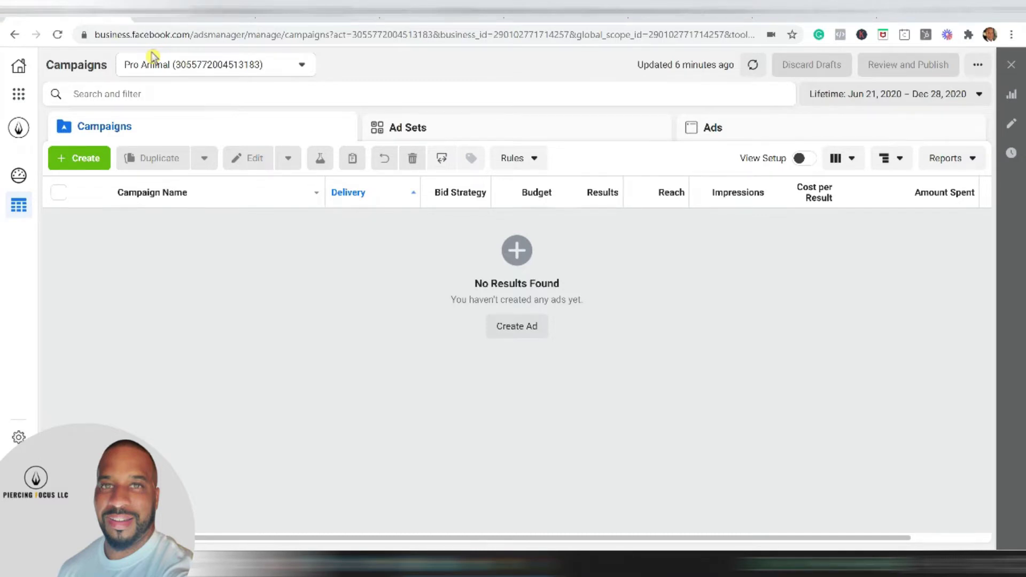
left_click(21, 95)
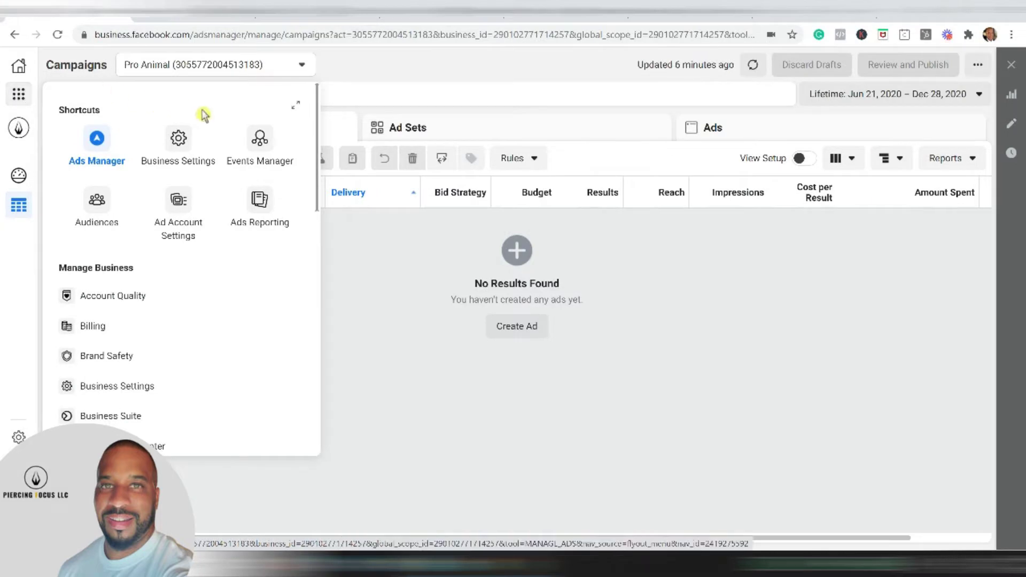
left_click(269, 149)
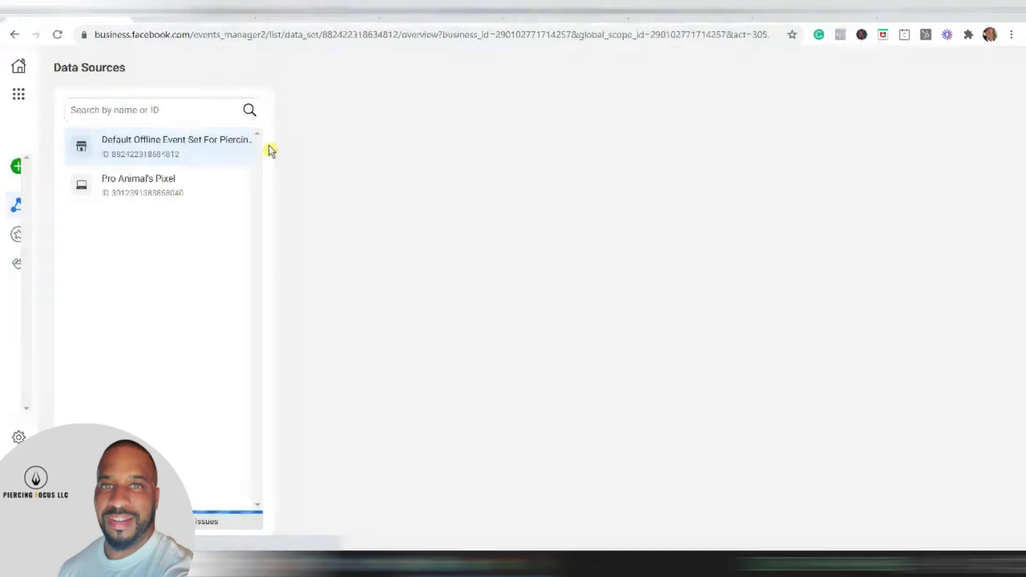
left_click(177, 193)
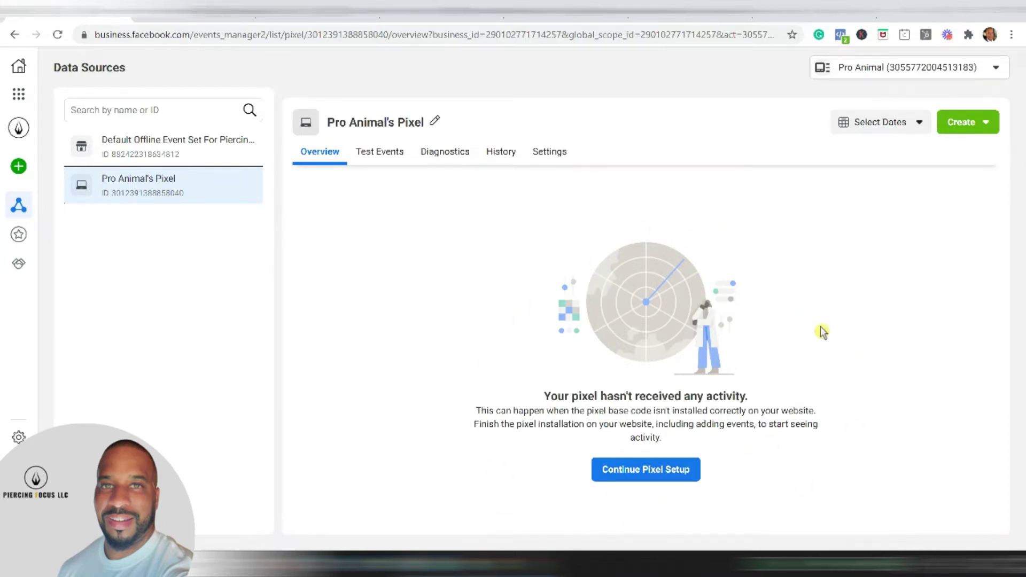
- Examine the partner integrations for installing the pixel, including the WordPress feature options, and close the partner selection
left_click(617, 477)
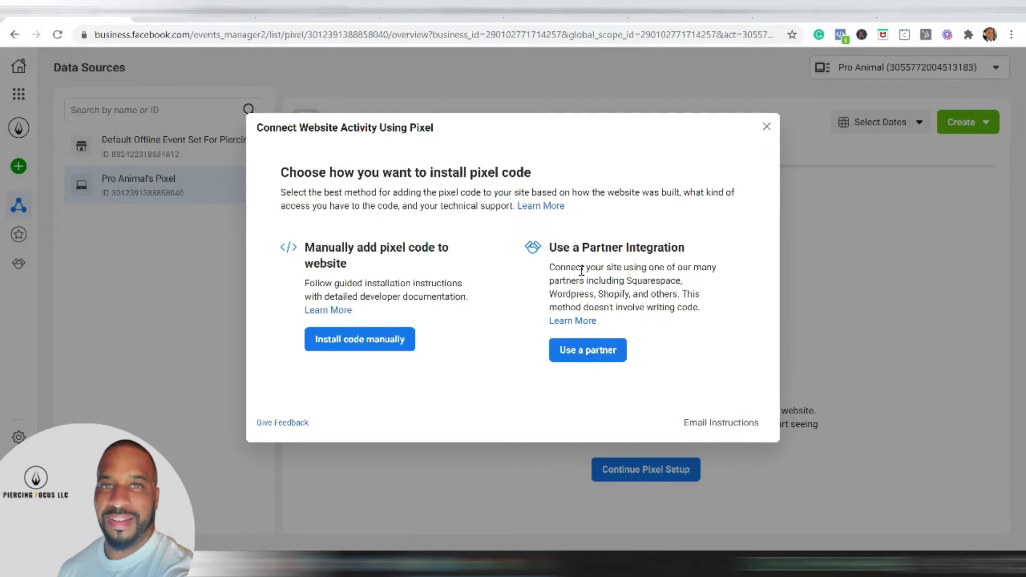
left_click(603, 350)
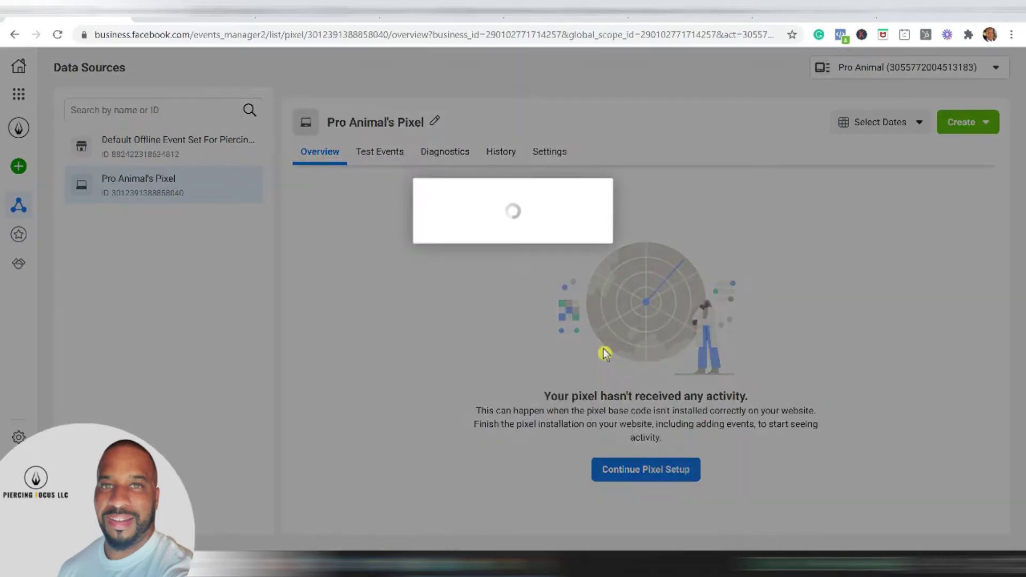
scroll(378, 260, "down", 3)
scroll(377, 259, "down", 3)
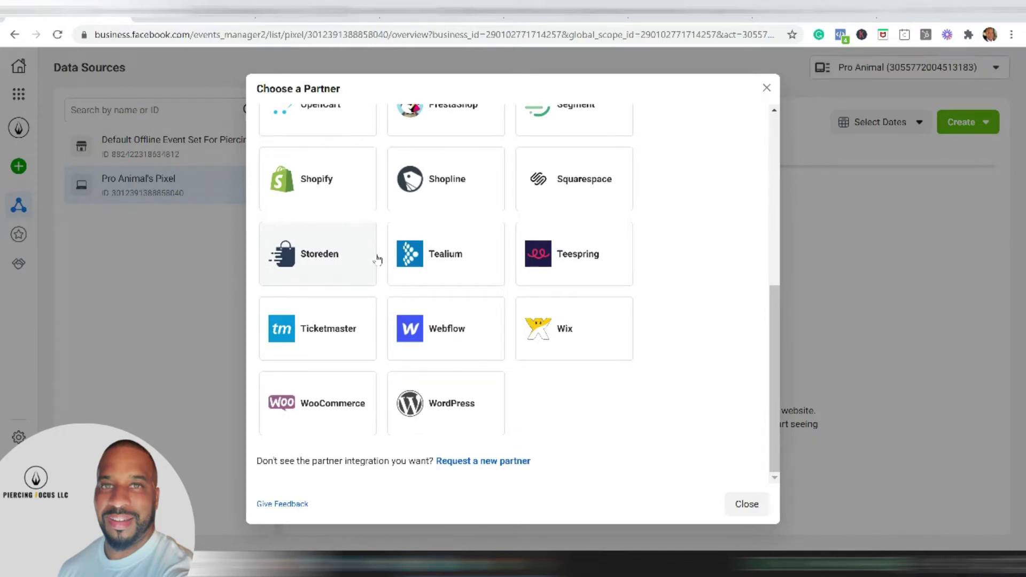
left_click(490, 403)
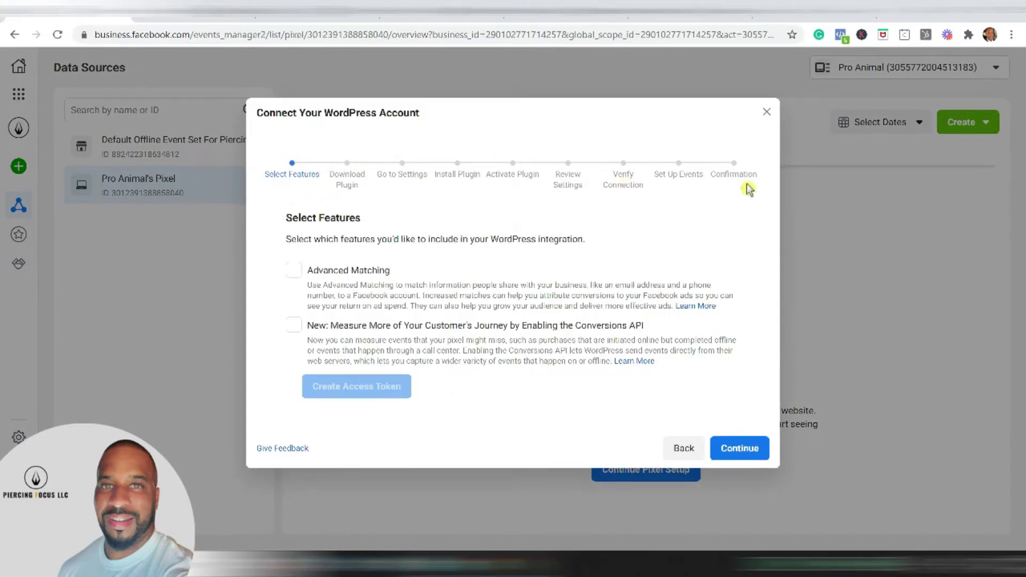
left_click(686, 450)
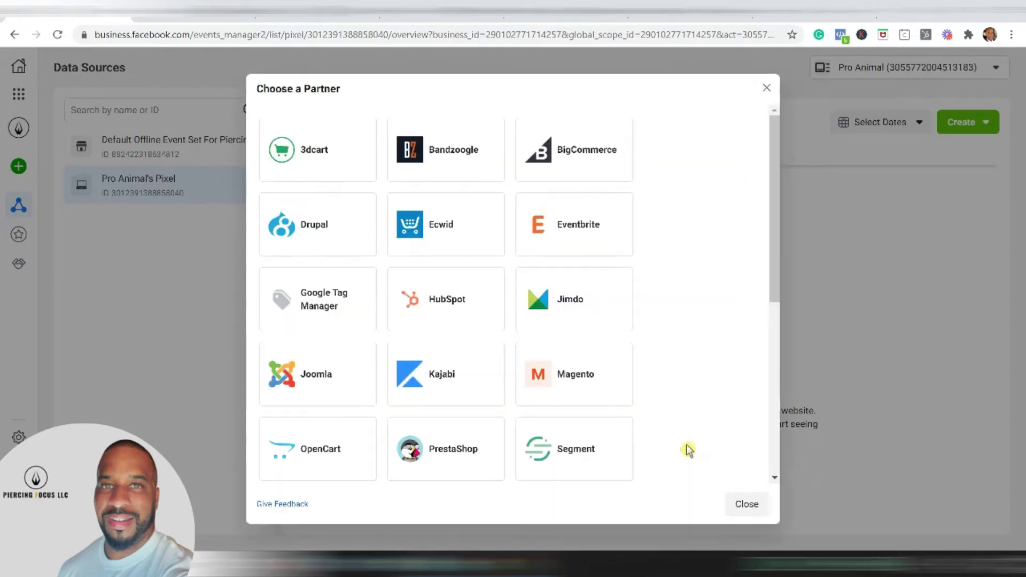
left_click(767, 87)
left_click(632, 473)
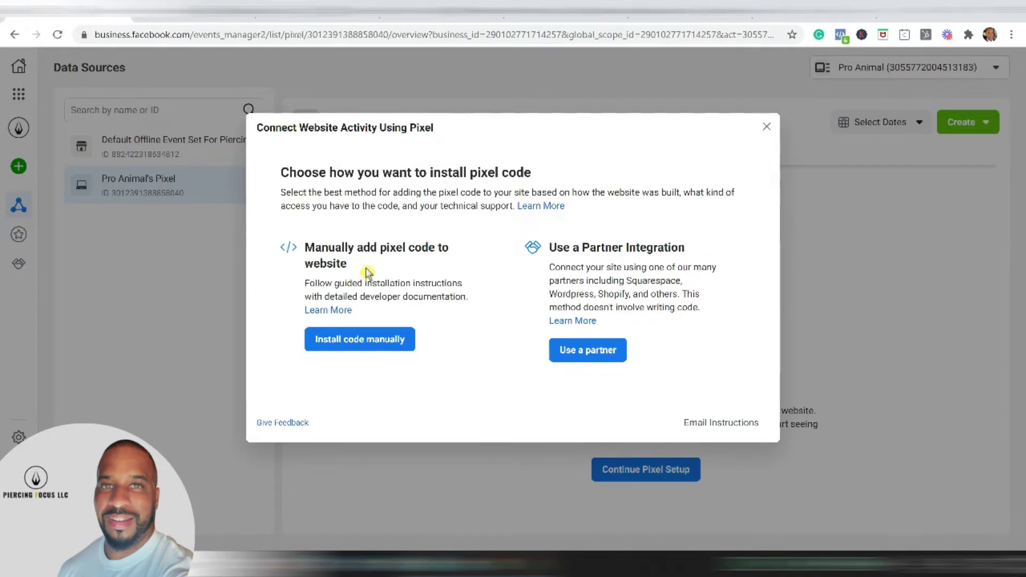
left_click(362, 345)
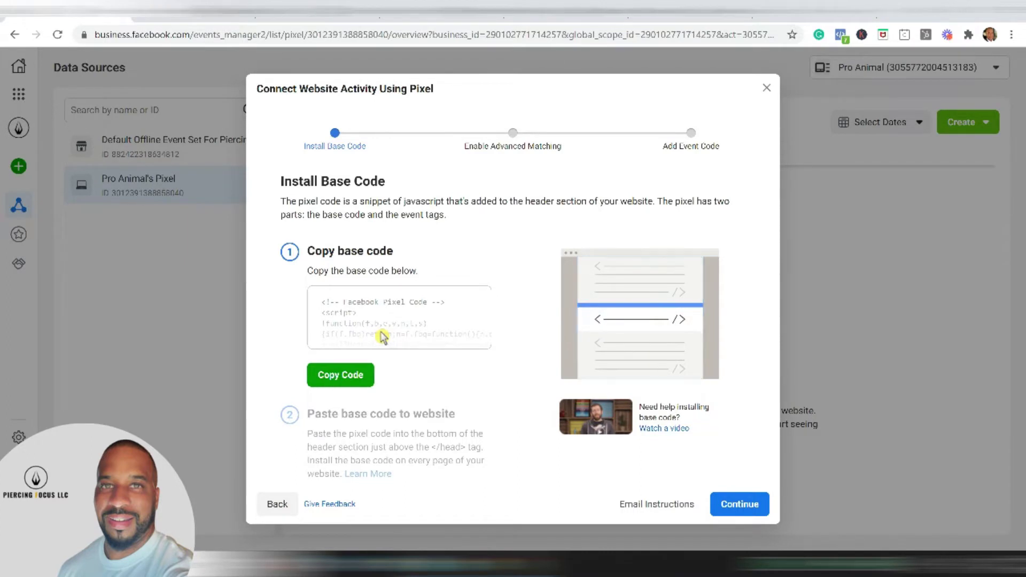
left_click(353, 375)
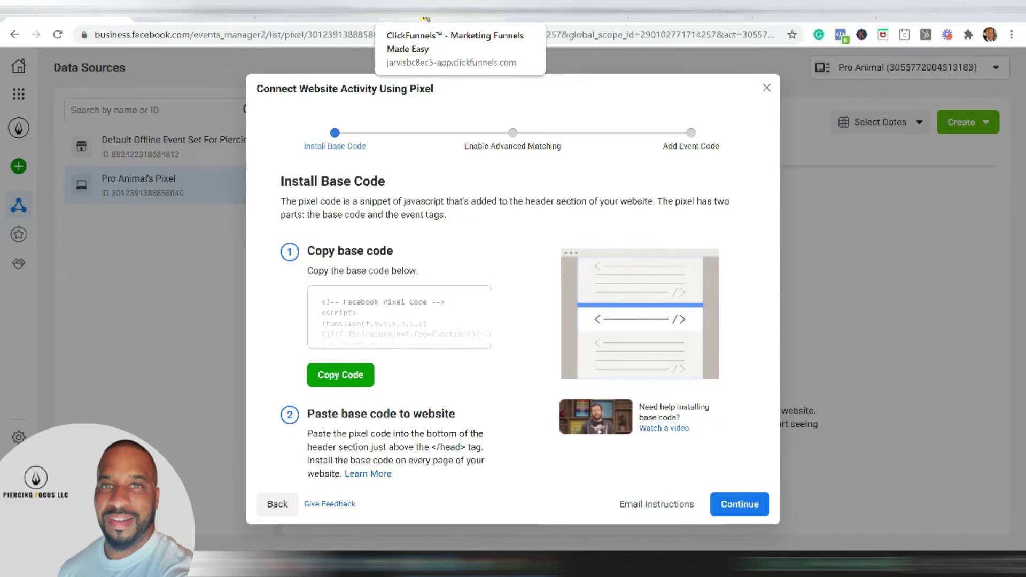
- Switch to ClickFunnels, open the funnel's settings containing the head tracking code, and save and update them
left_click(426, 21)
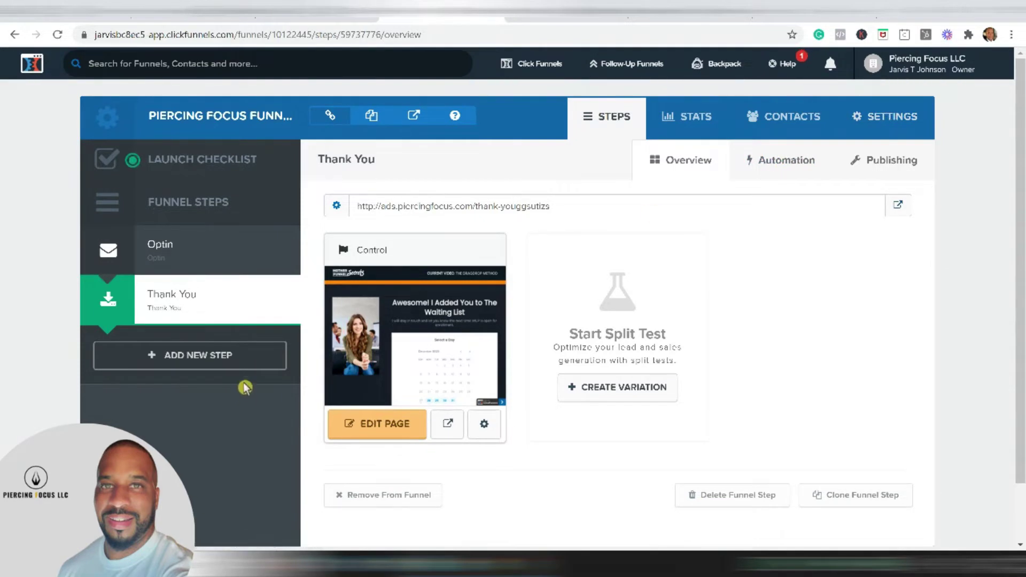
left_click(897, 127)
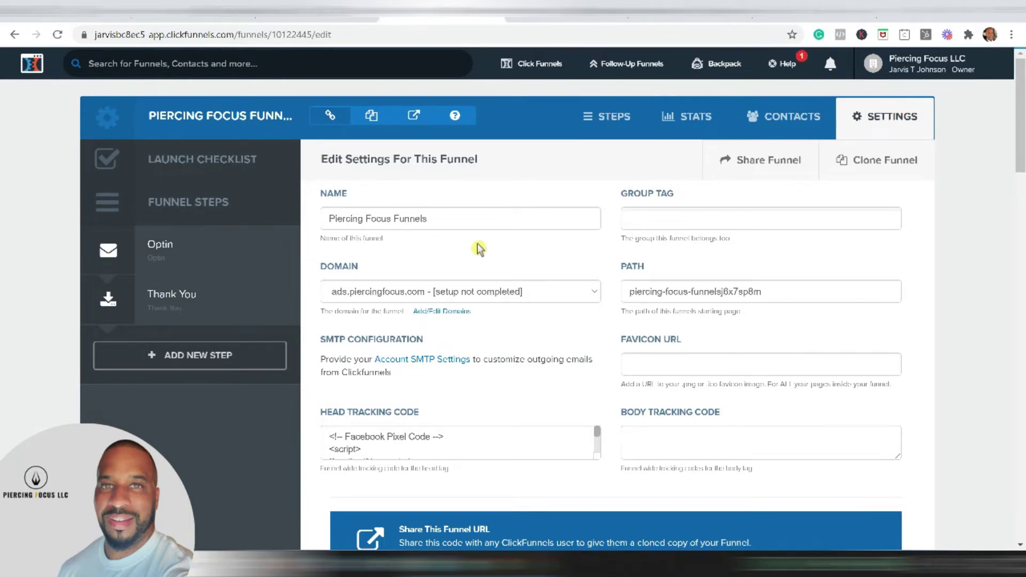
scroll(728, 359, "down", 15)
scroll(728, 361, "down", 10)
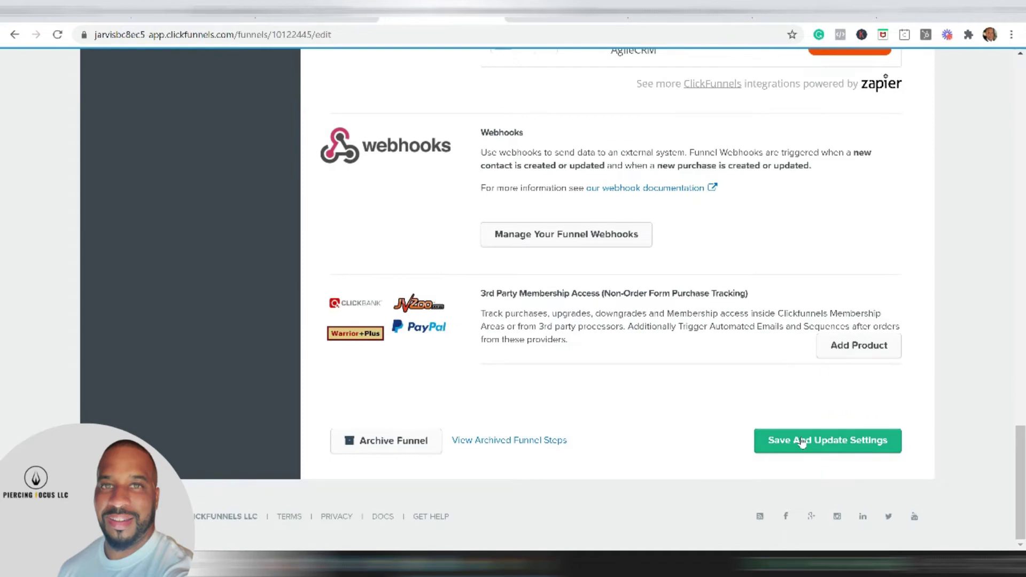
left_click(801, 441)
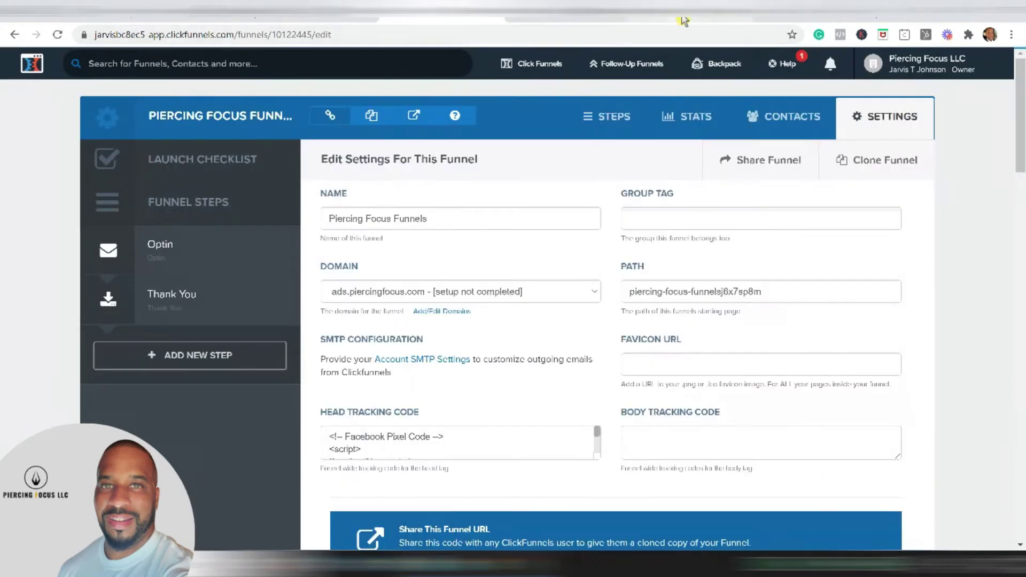
- Look at the Facebook pixel plugins in WordPress and open the Facebook Pixel integration page in Calendly
left_click(685, 21)
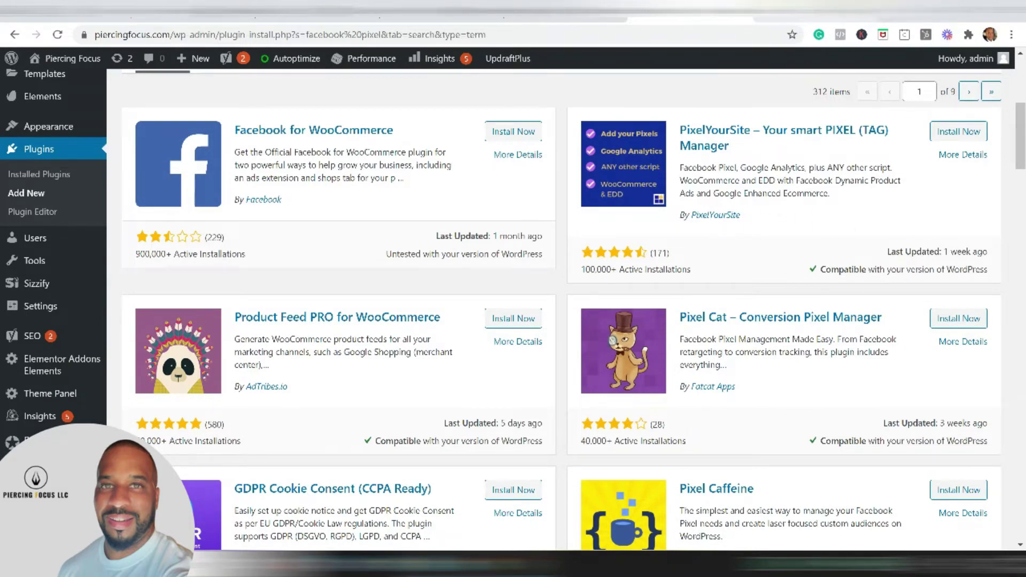
left_click(785, 12)
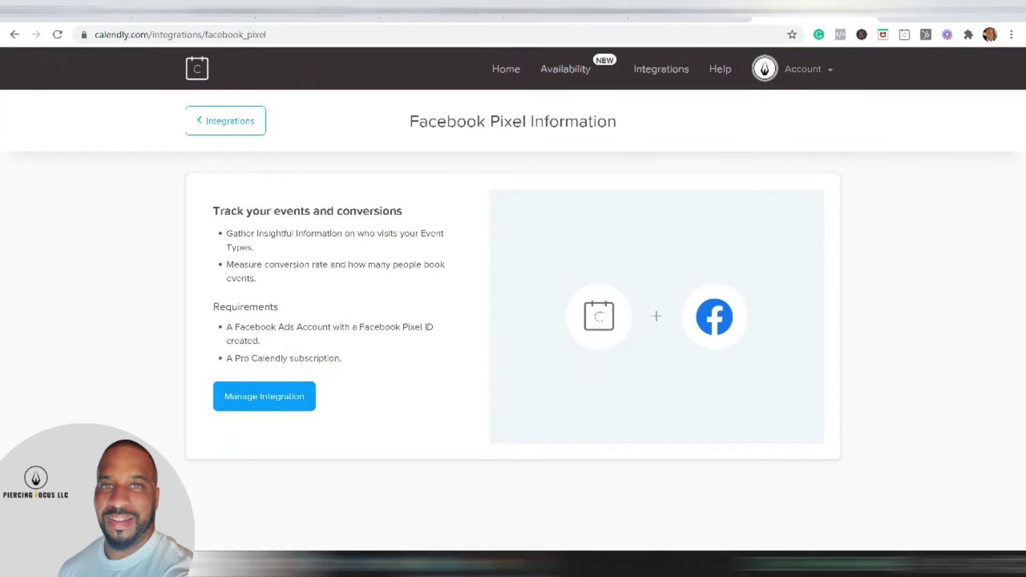
left_click(637, 73)
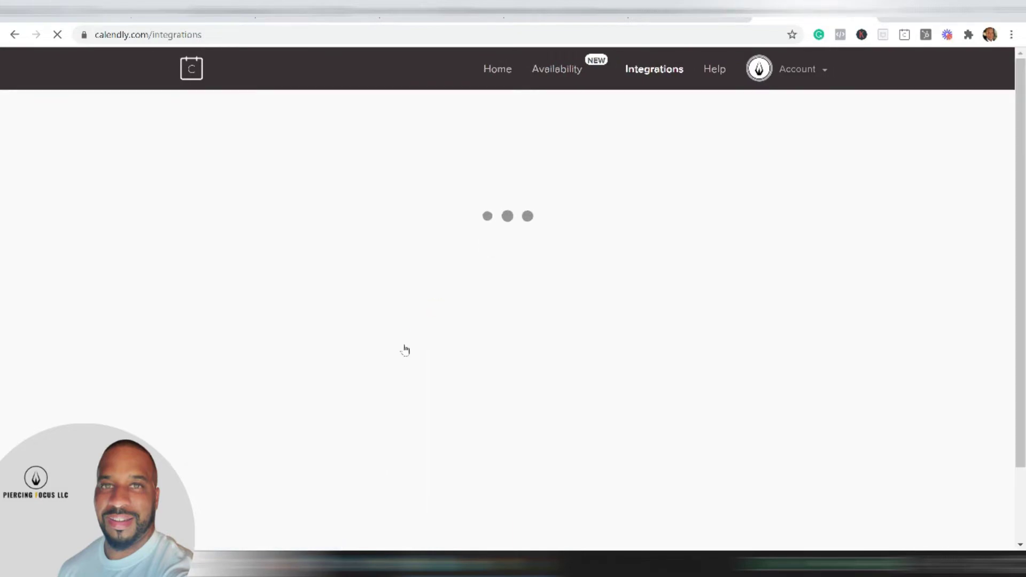
scroll(401, 355, "down", 12)
left_click(328, 178)
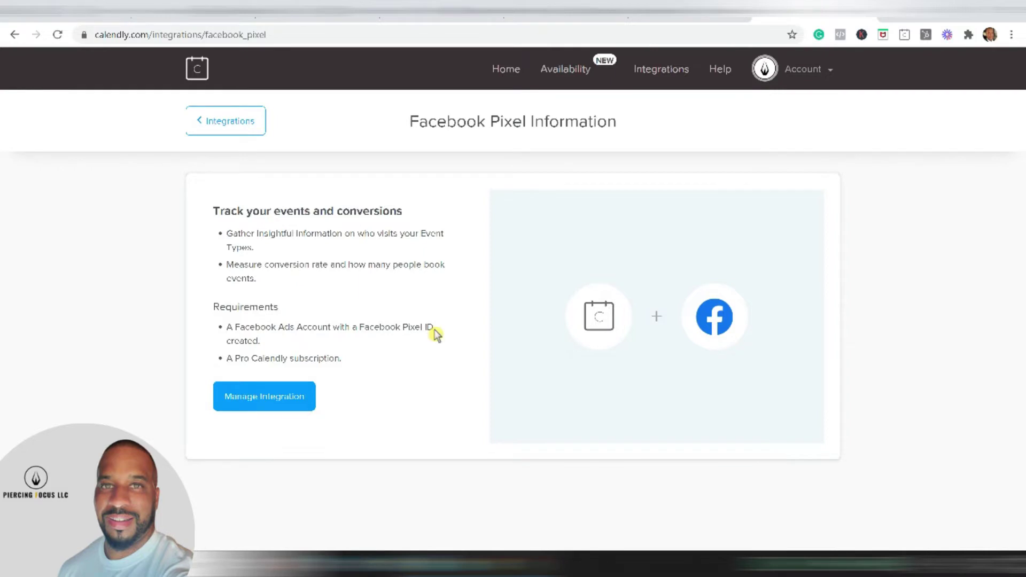
left_click(65, 10)
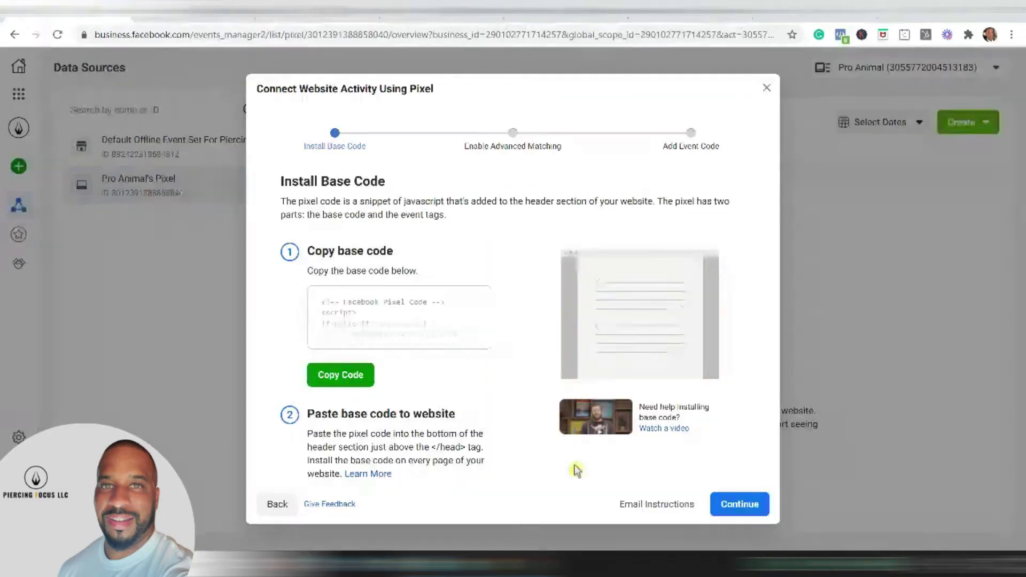
left_click(274, 506)
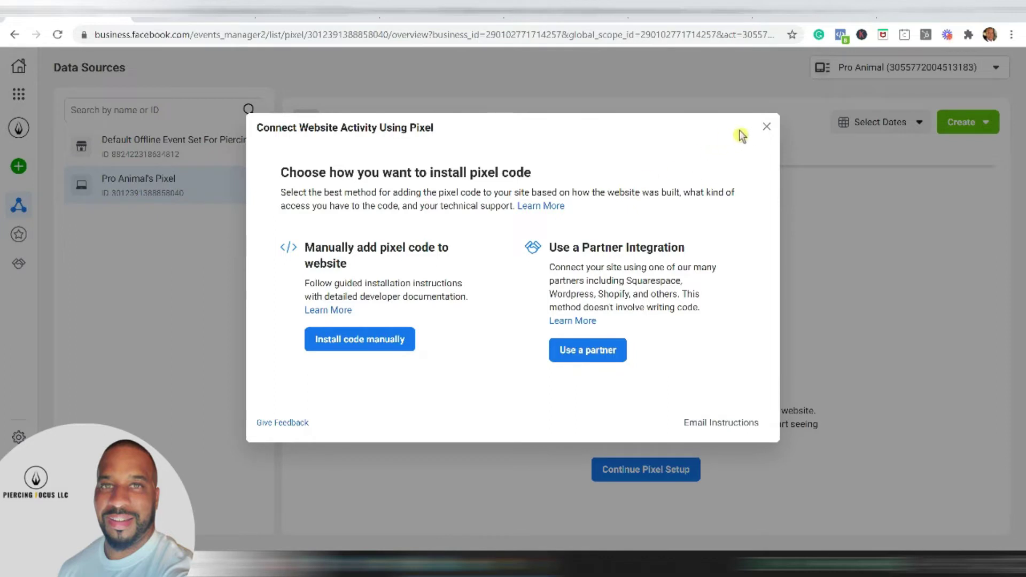
left_click(767, 127)
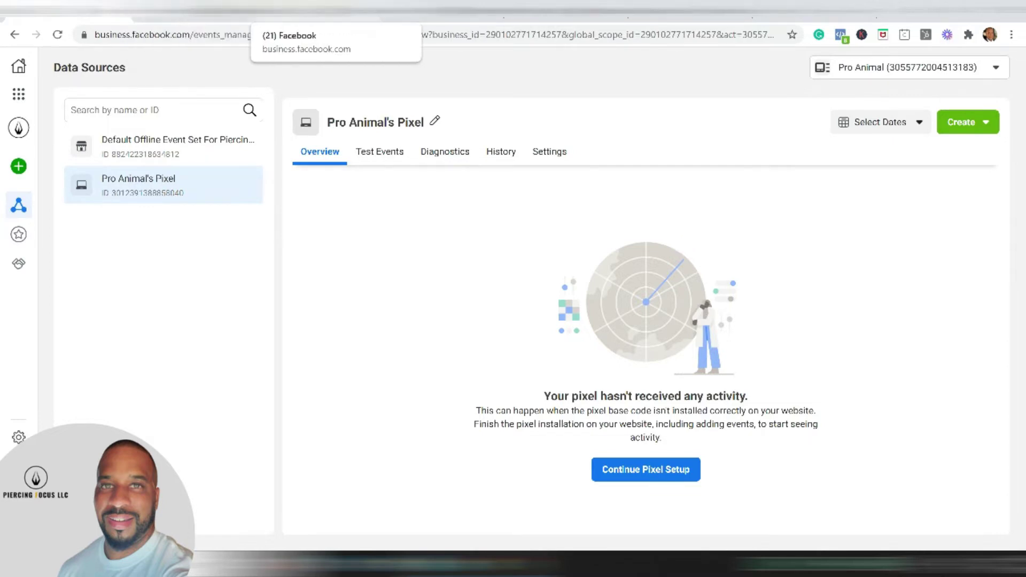
left_click(374, 16)
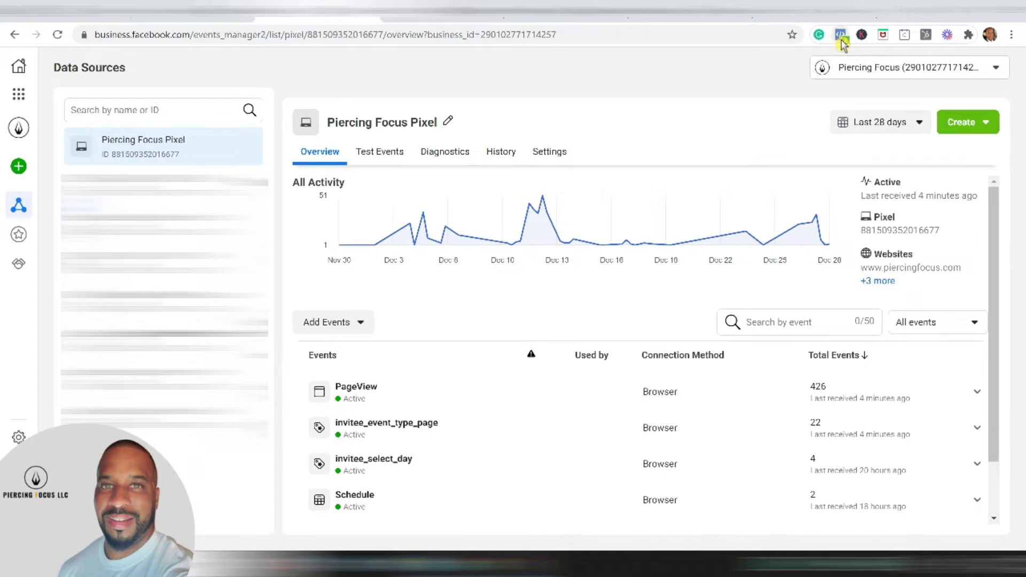
- Search Google for "facebook pixel helper" in a new browser page and open its Chrome Web Store result
left_click(893, 19)
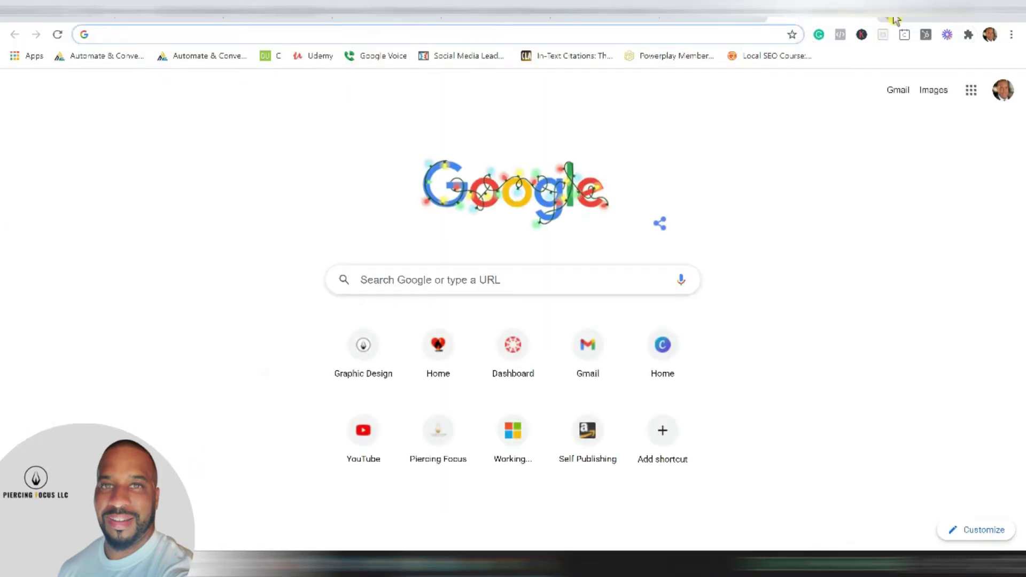
type("fac")
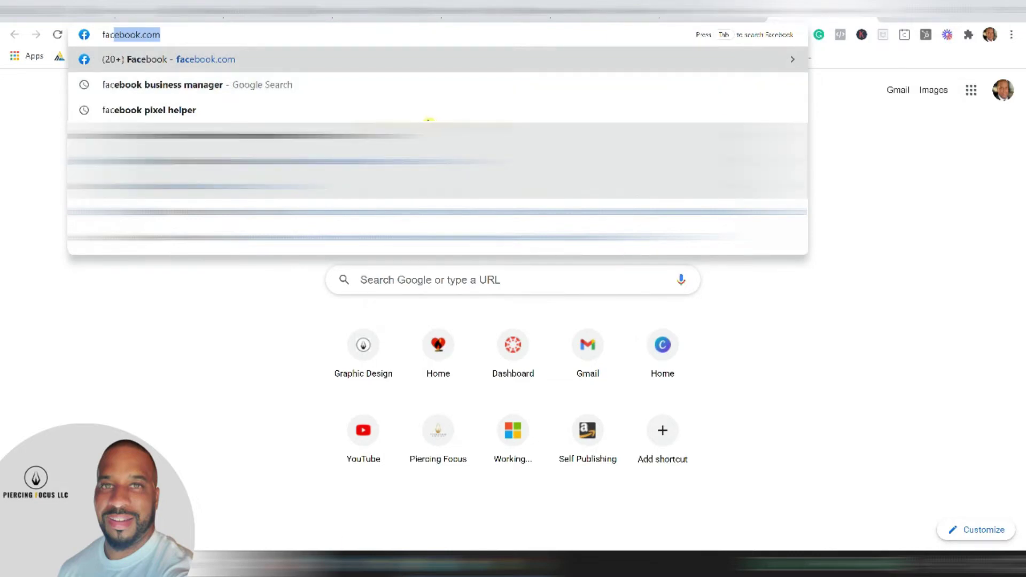
left_click(207, 110)
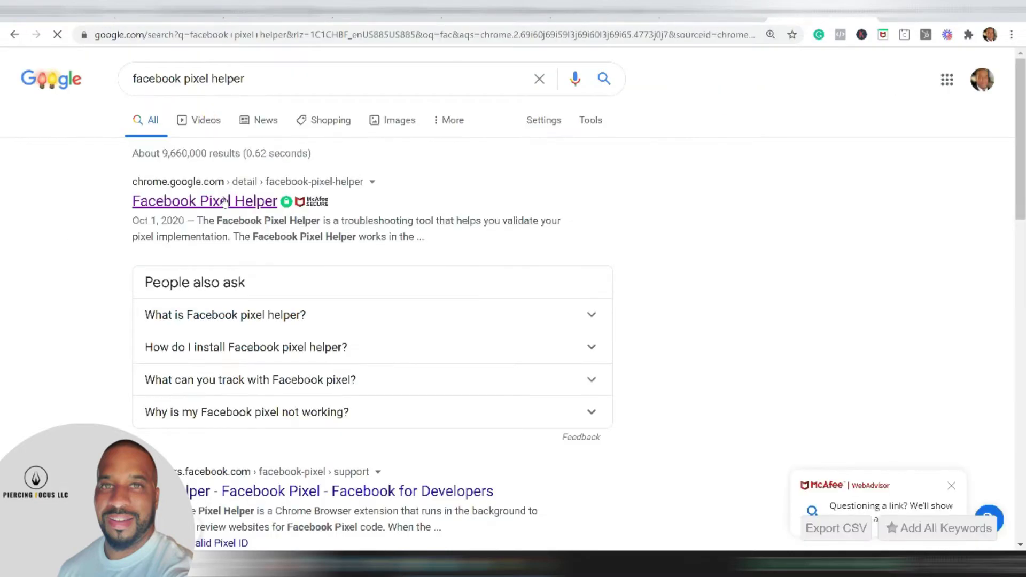
left_click(224, 201)
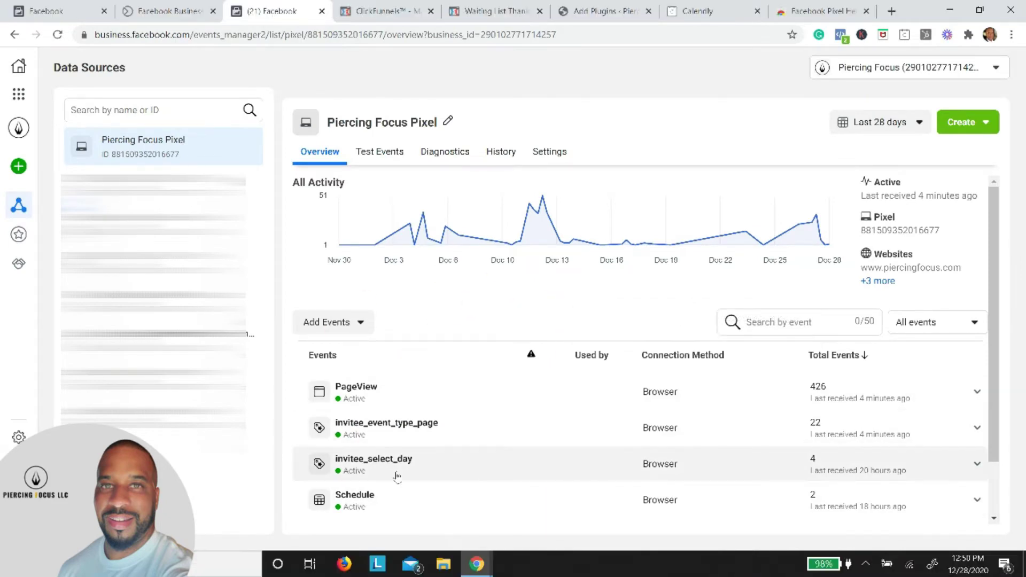
- Review the Piercing Focus Pixel's activity and the manual code installation for a new website, closing the setup without copying code
mouse_move(785, 239)
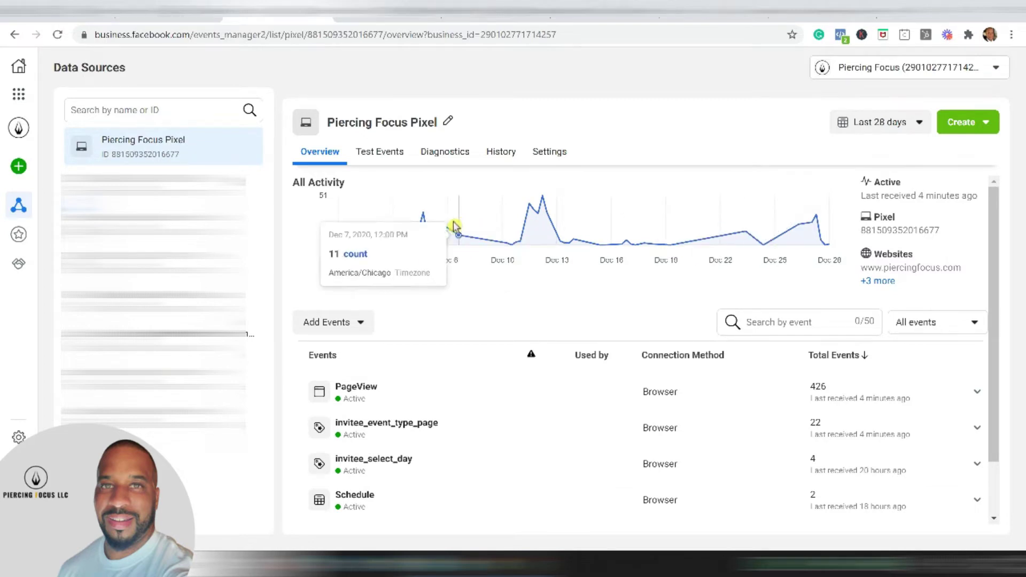
left_click(361, 324)
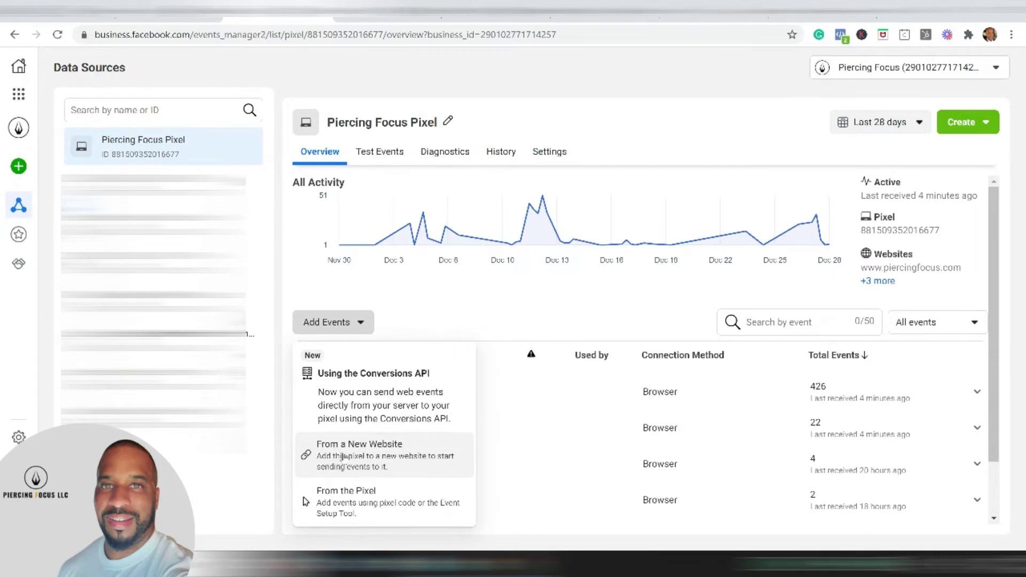
left_click(361, 457)
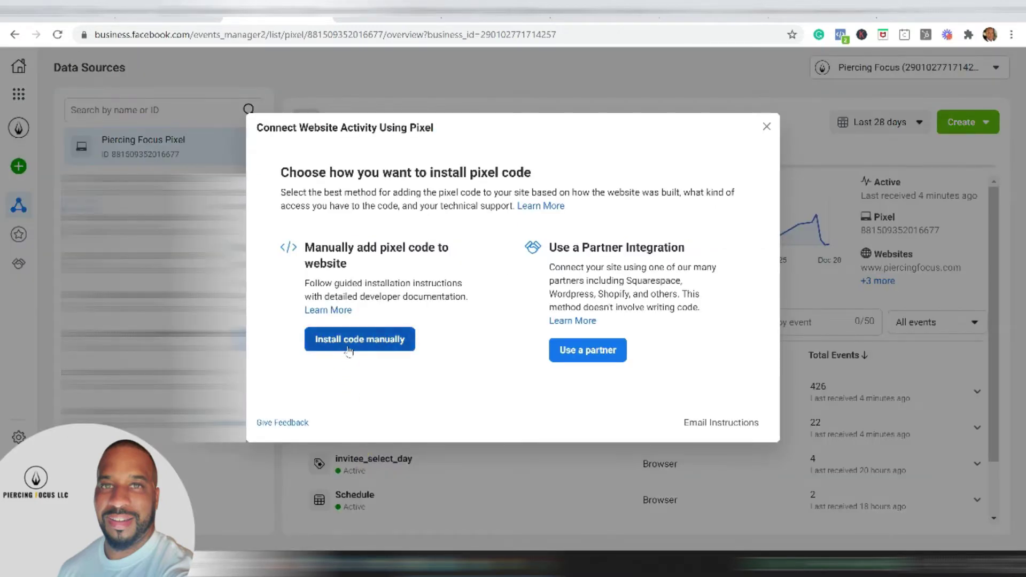
left_click(351, 346)
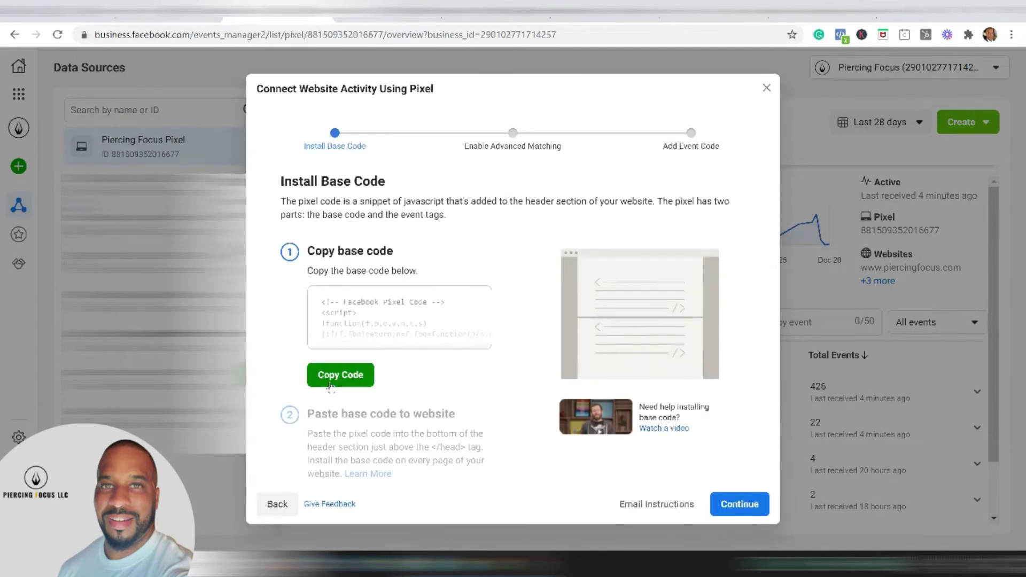
left_click(767, 88)
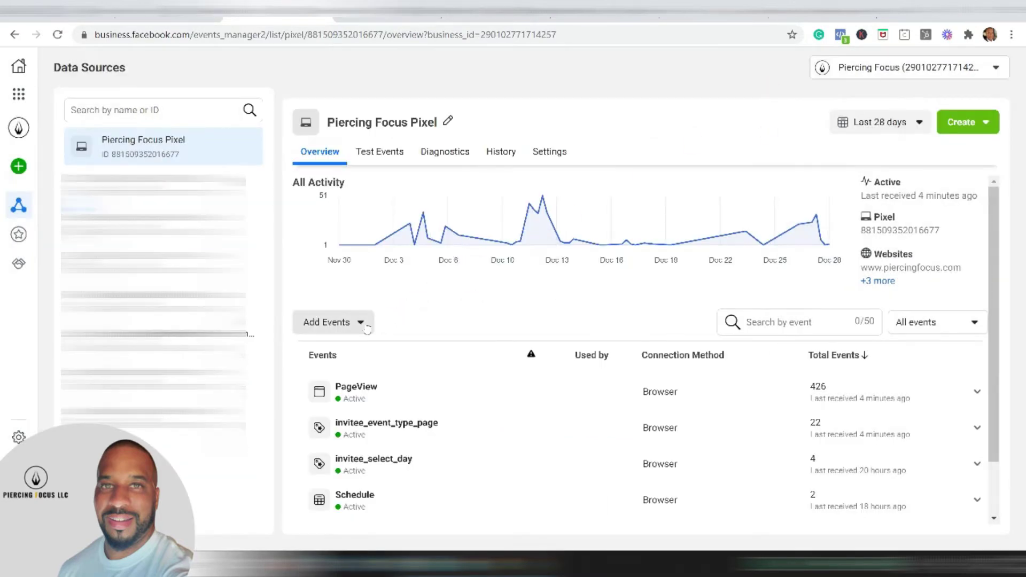
- Start adding events from the Piercing Focus Pixel and open the Event Setup Tool's website URL dialog
left_click(367, 327)
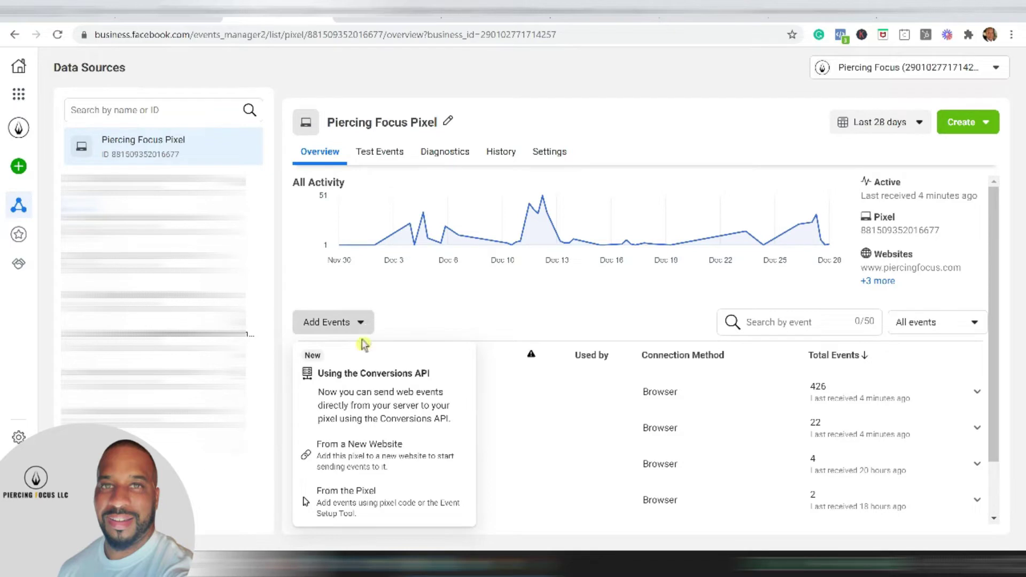
left_click(373, 506)
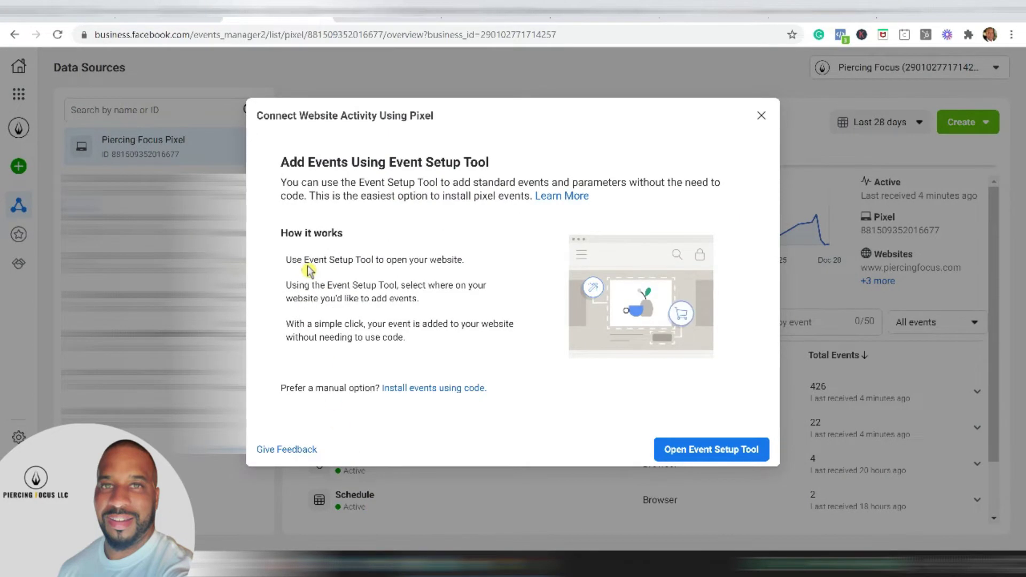
left_click(709, 451)
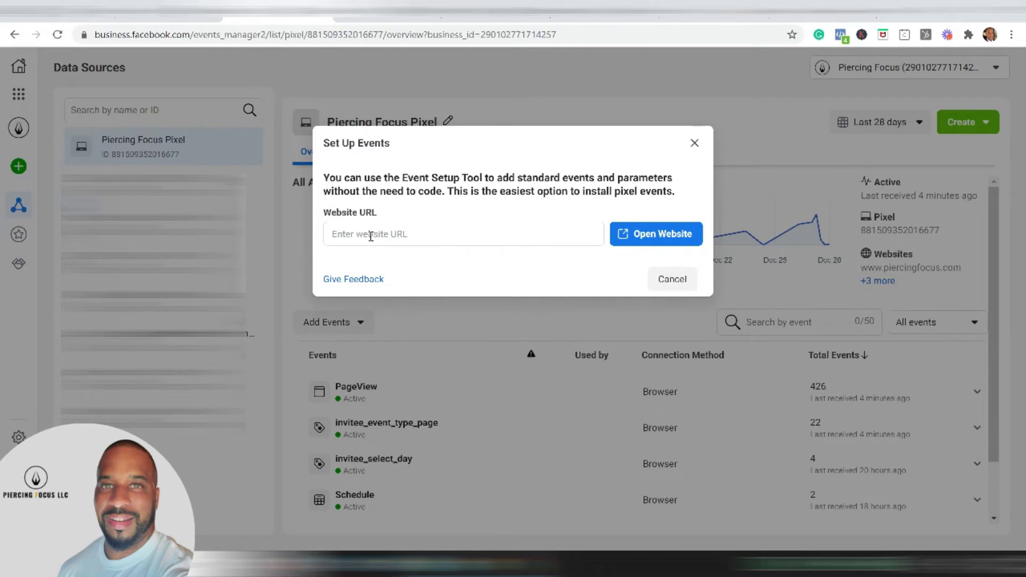
- Switch to ClickFunnels, open the live page of the funnel's Thank You step, and look over its calendar and homepage button
left_click(398, 21)
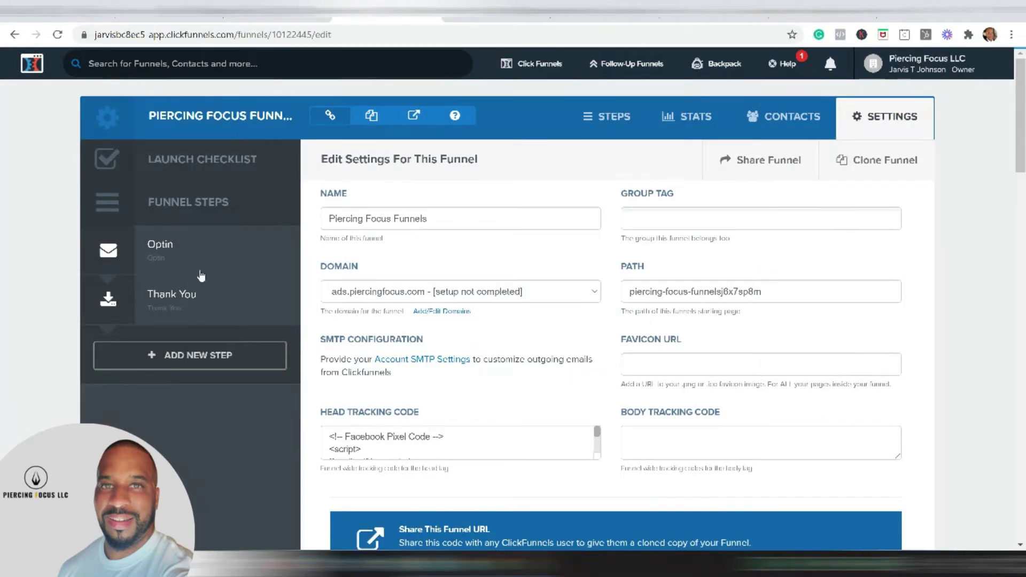
left_click(180, 313)
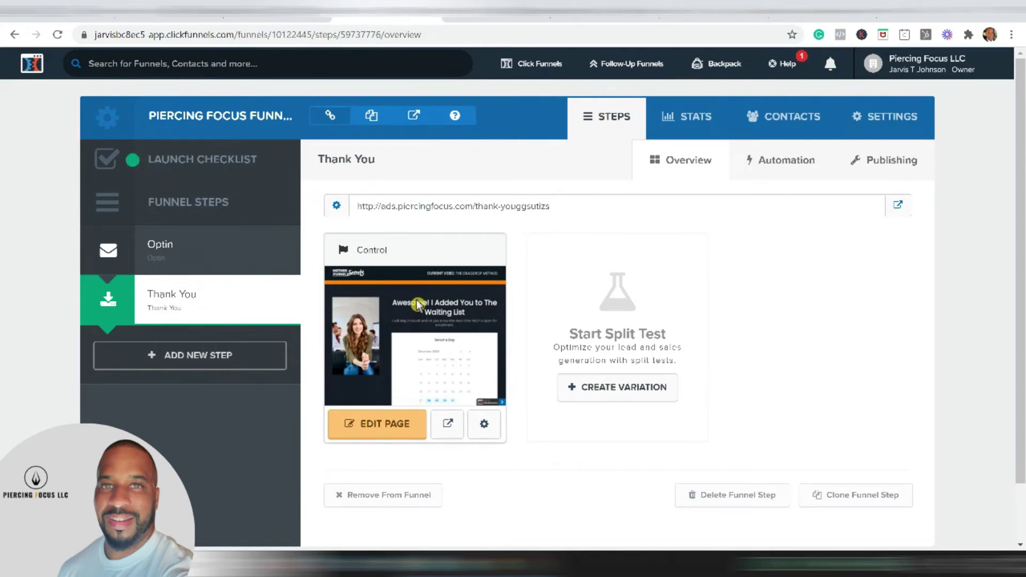
left_click(894, 209)
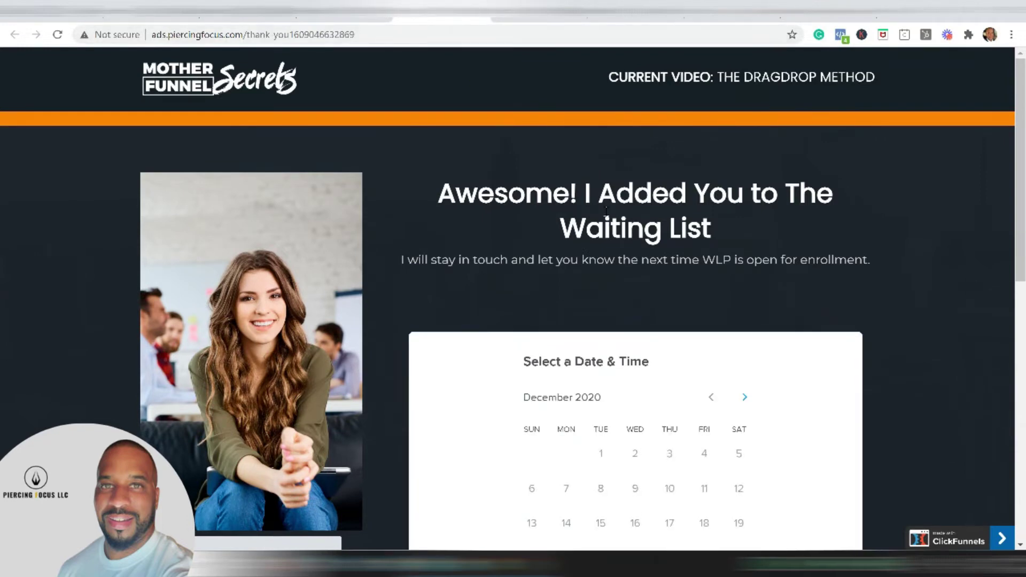
scroll(606, 210, "down", 10)
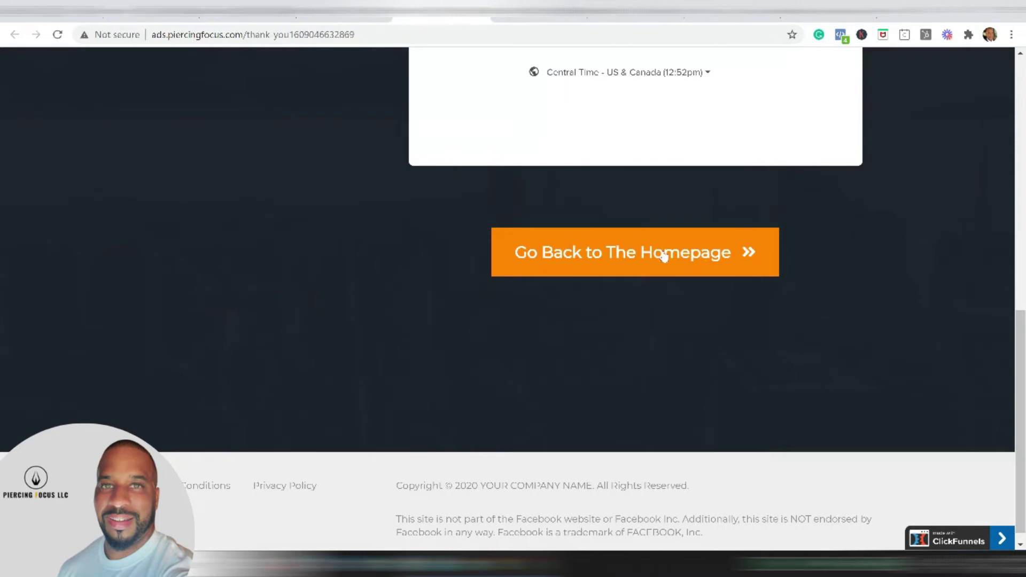
scroll(692, 257, "up", 10)
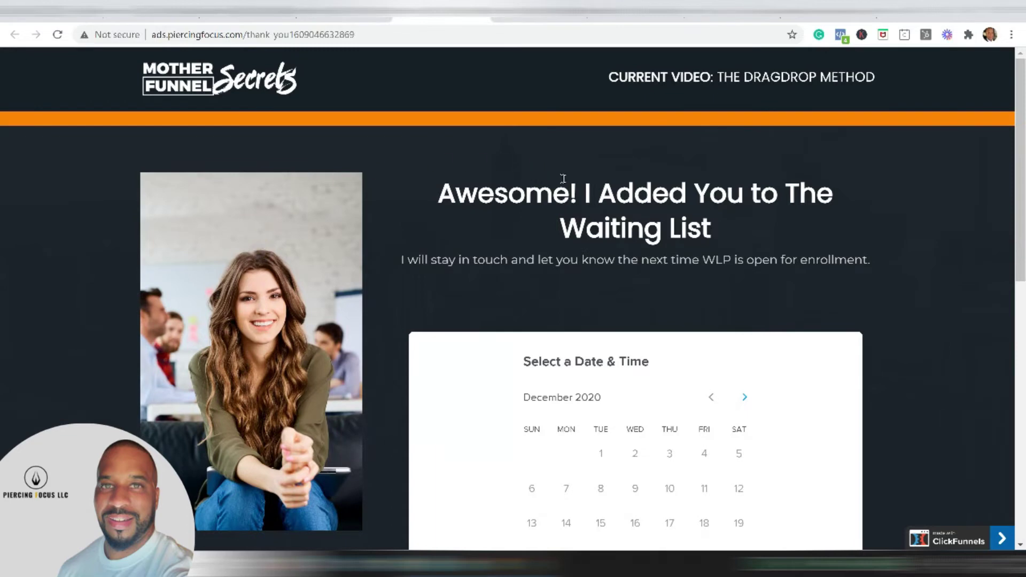
scroll(625, 222, "down", 7)
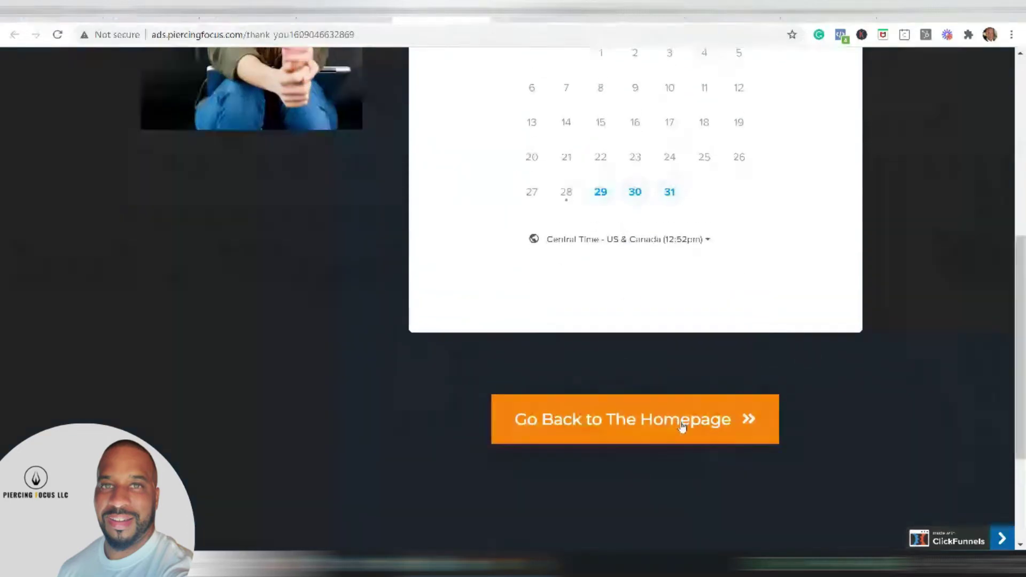
scroll(270, 399, "up", 4)
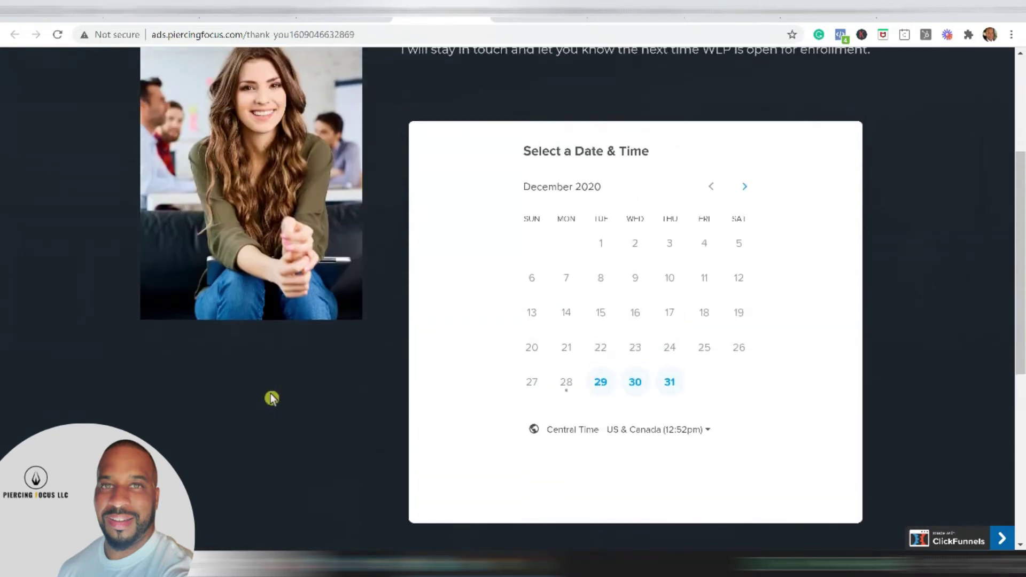
- Copy the Thank You page's URL, enter it as the website URL in Events Manager's Set Up Events dialog, and open the website
left_click_drag(390, 34, 109, 34)
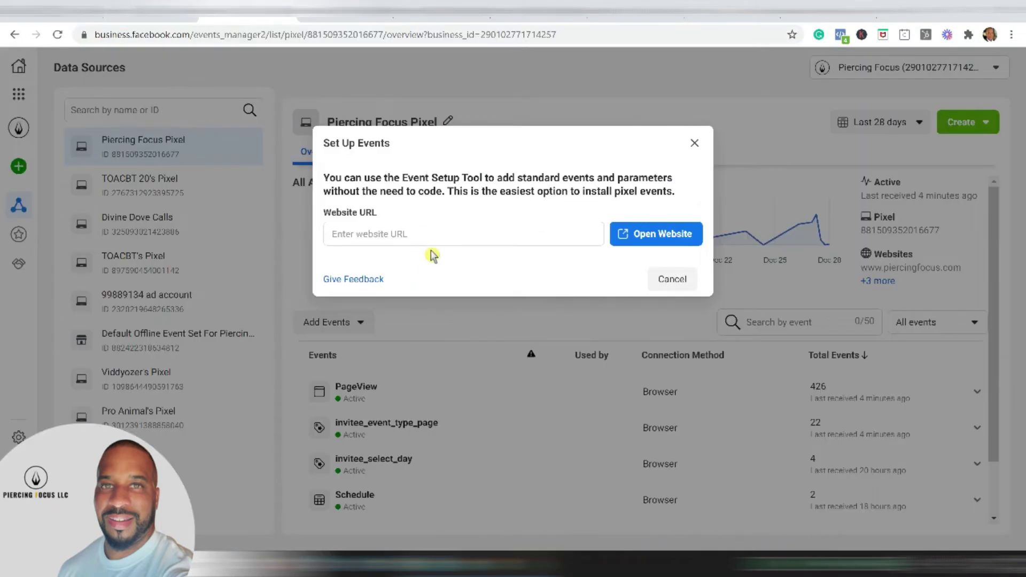
left_click(410, 237)
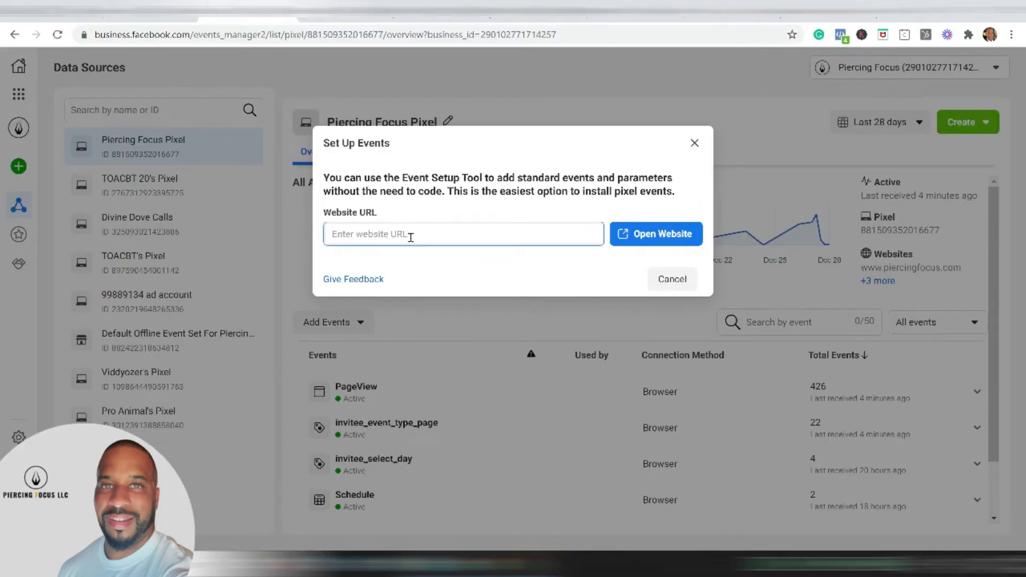
key("ctrl+v")
left_click(672, 224)
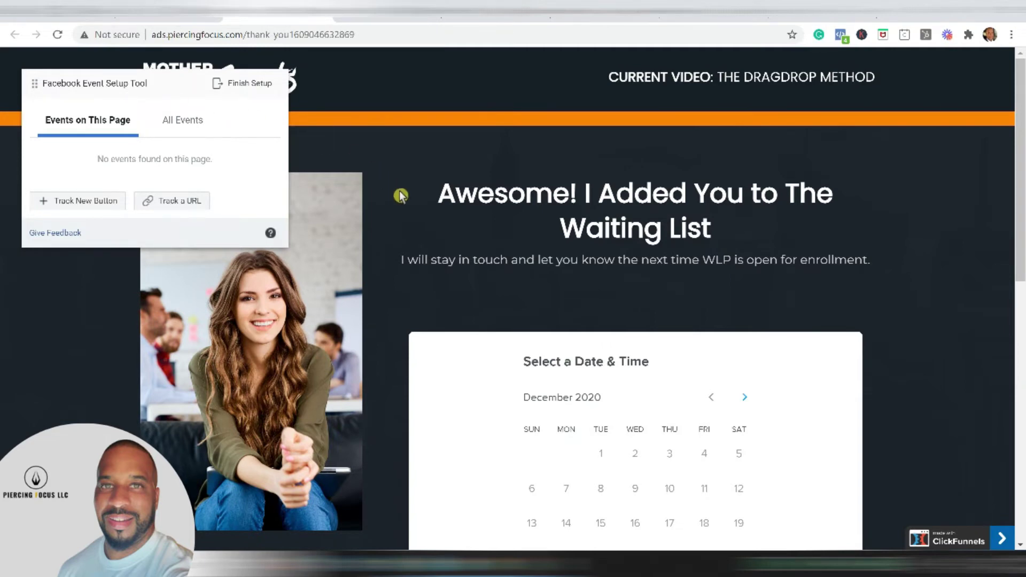
- Track a new button with the Event Setup Tool, selecting the "Go Back to The Homepage" button on the Thank You page
scroll(400, 195, "down", 4)
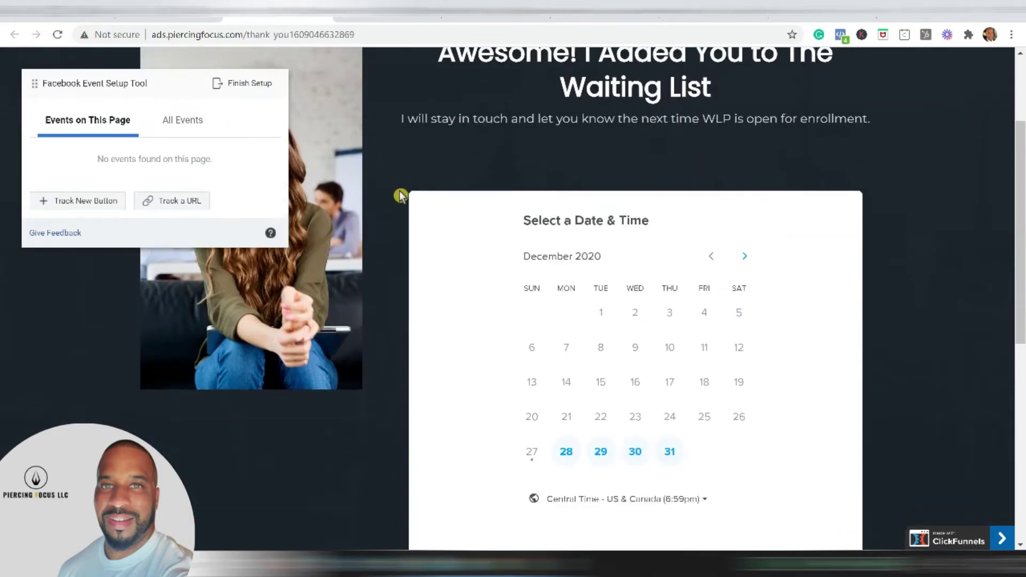
scroll(401, 195, "down", 1)
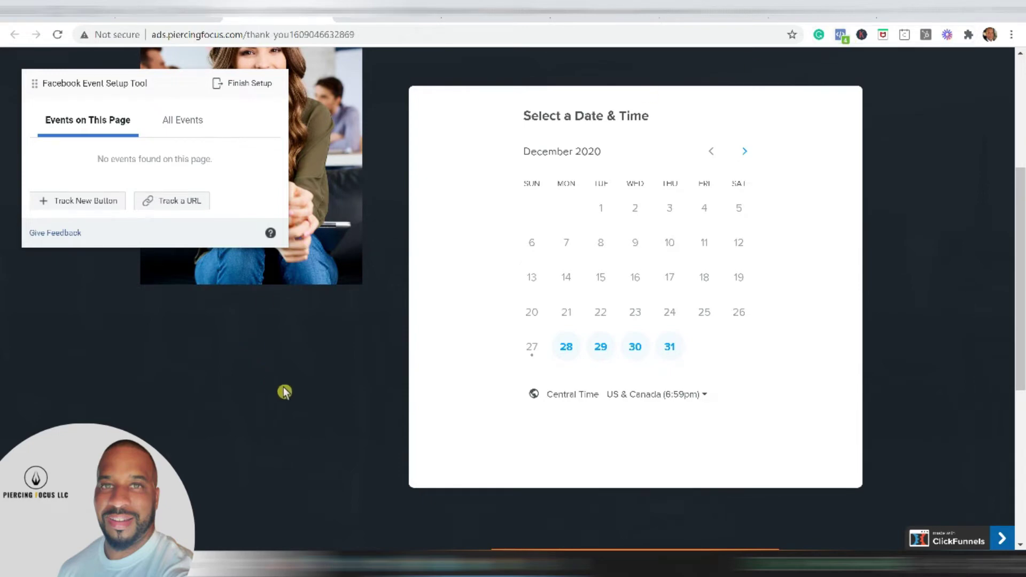
scroll(283, 391, "down", 5)
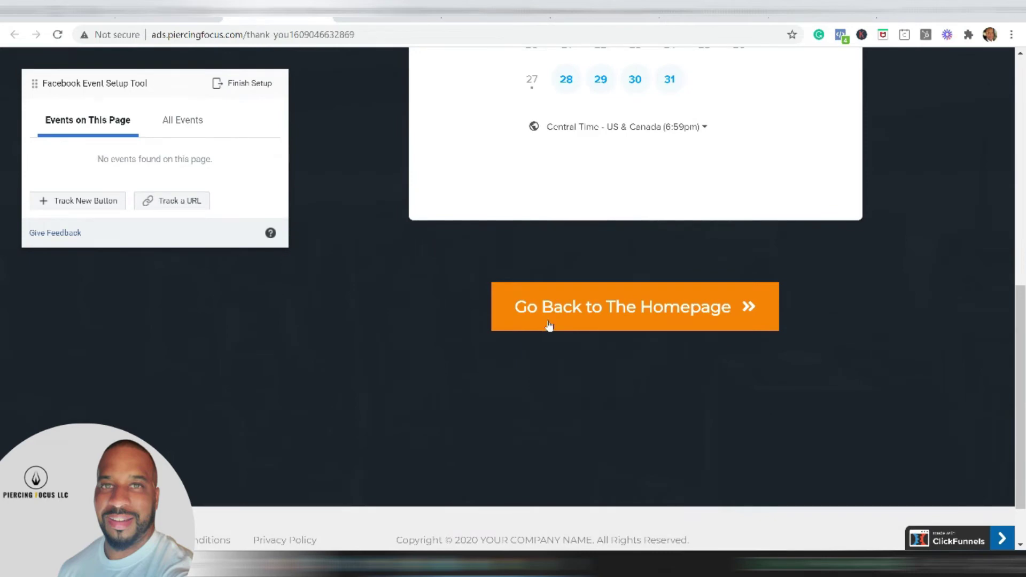
left_click(85, 201)
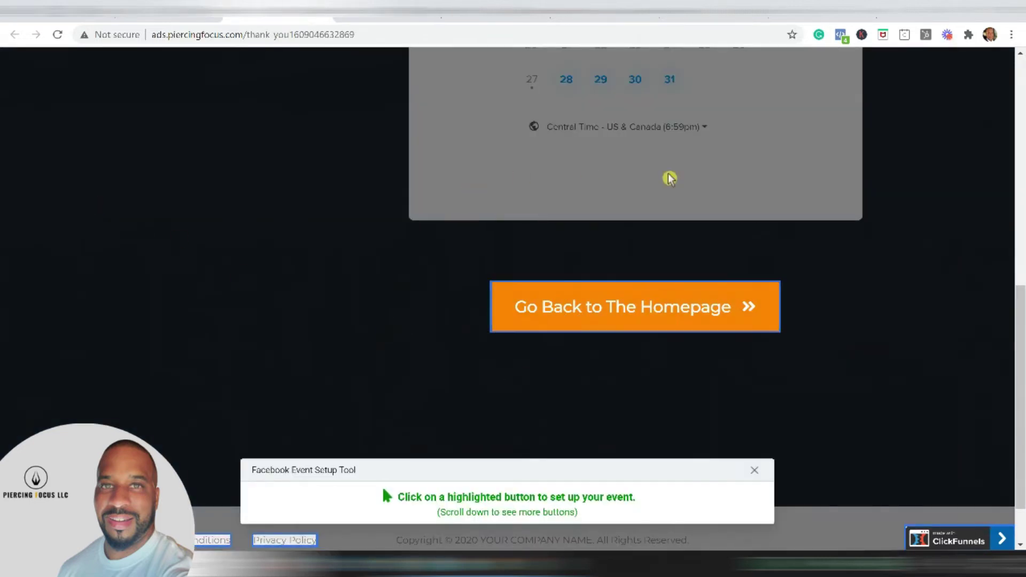
left_click(713, 319)
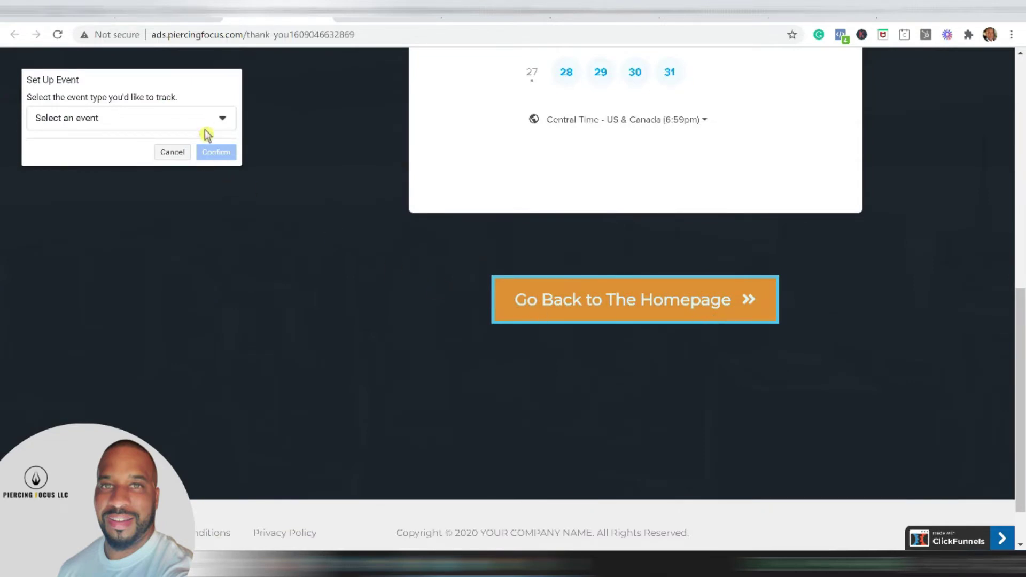
- Look through the available event types, assign the Schedule event to the selected homepage button, and confirm it
left_click(206, 126)
scroll(113, 182, "down", 1)
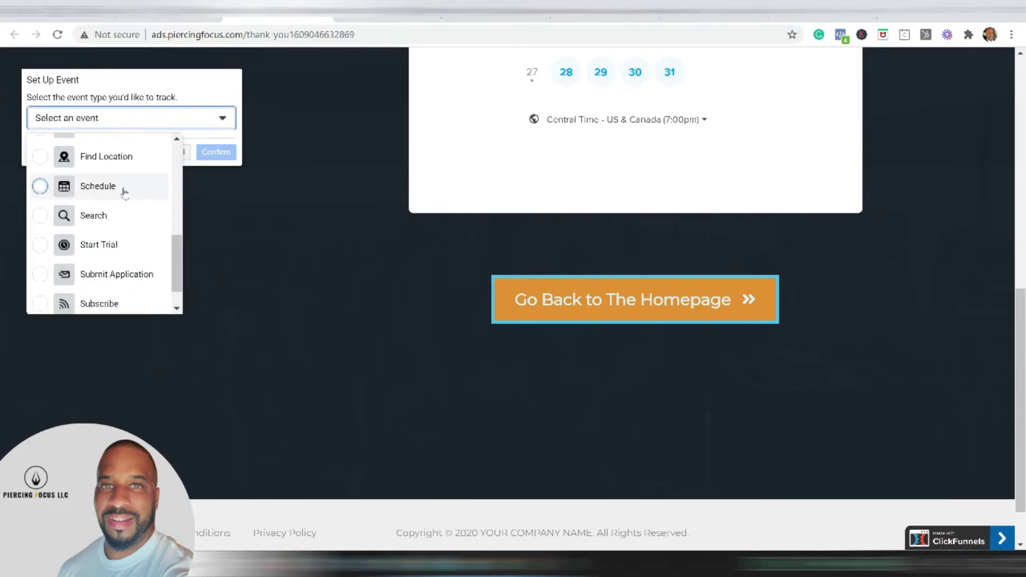
scroll(115, 250, "down", 1)
scroll(115, 251, "up", 6)
scroll(117, 253, "up", 6)
scroll(116, 255, "down", 2)
scroll(116, 253, "down", 3)
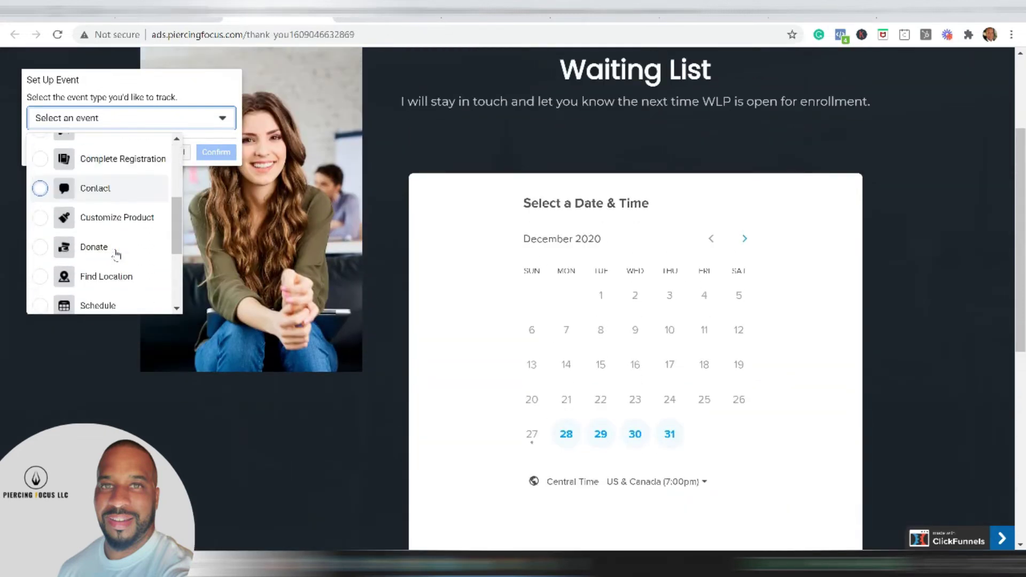
scroll(117, 254, "up", 2)
scroll(116, 255, "up", 2)
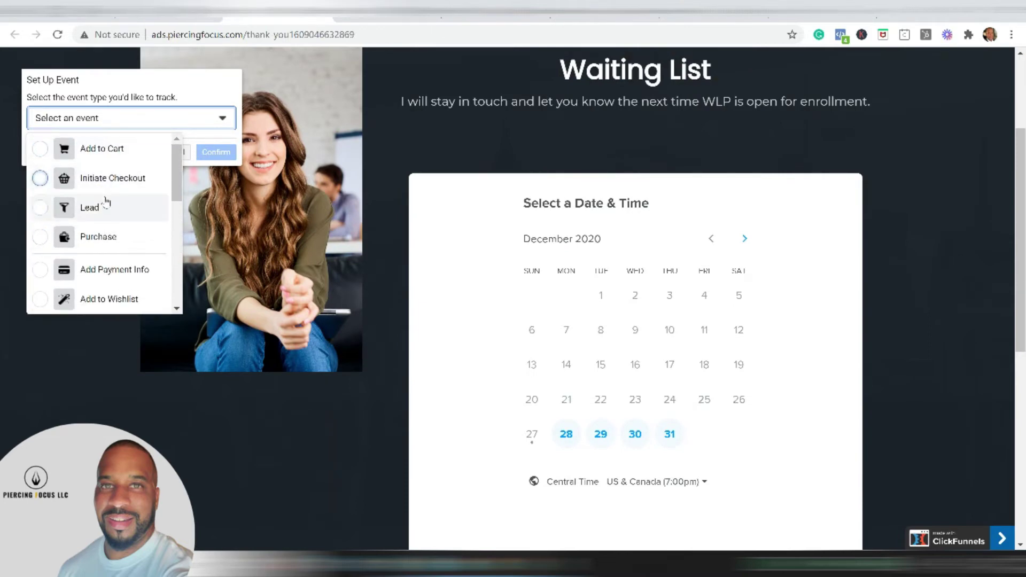
scroll(95, 235, "down", 5)
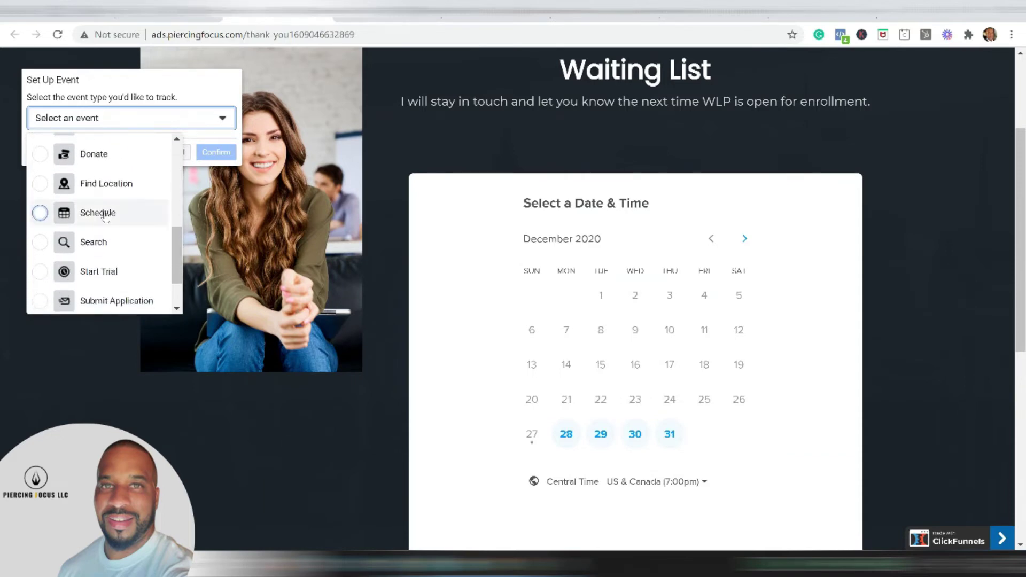
left_click(104, 213)
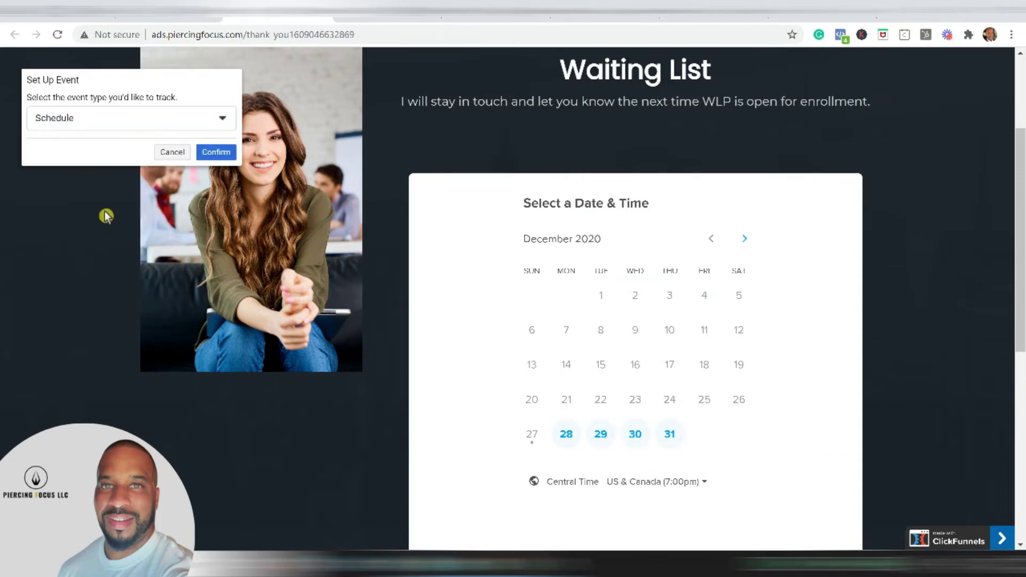
left_click(213, 159)
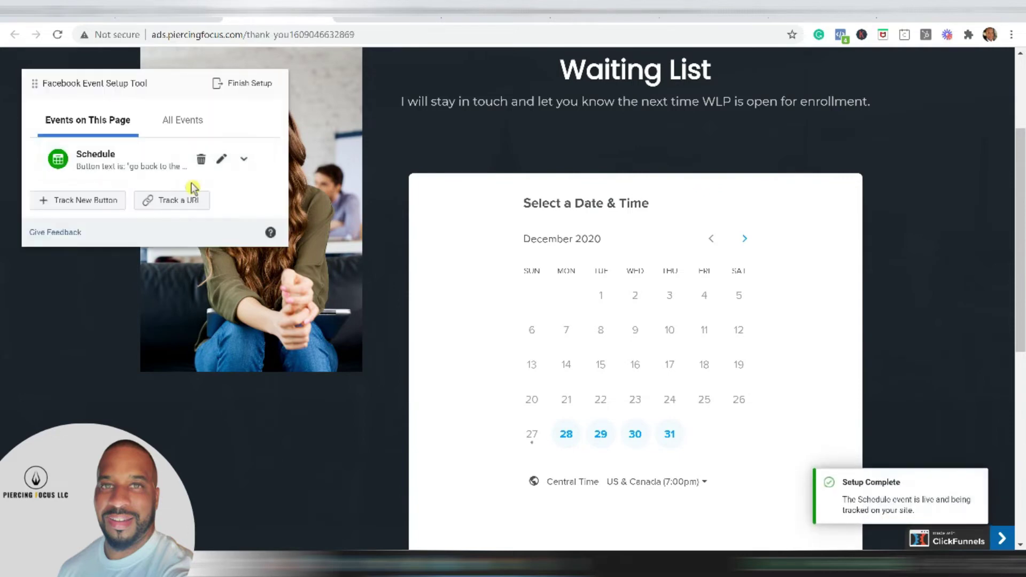
- Finish the event setup with the Schedule event, rate the Event Setup Tool as helpful, and submit the feedback
left_click(245, 83)
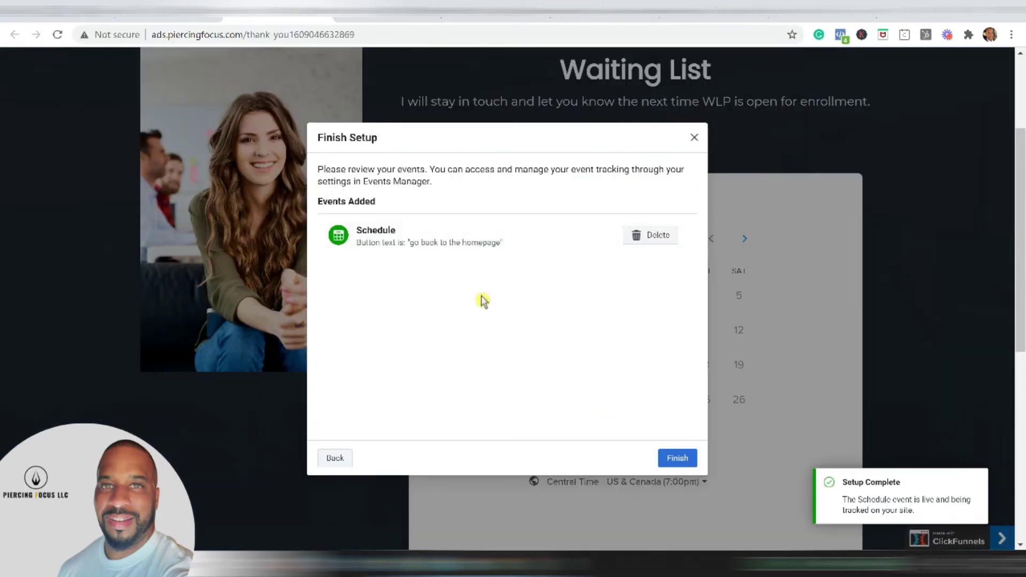
left_click(688, 465)
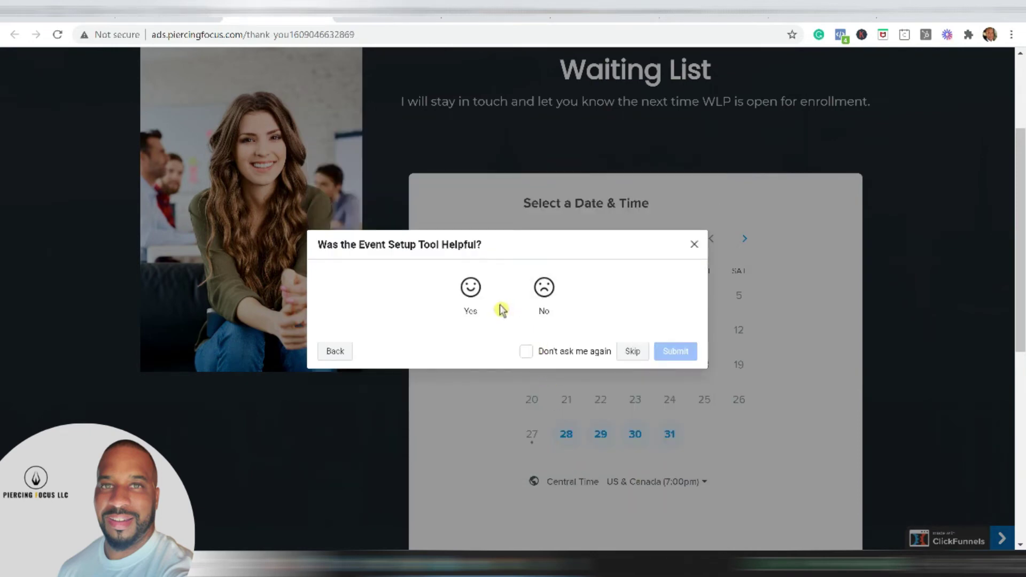
left_click(480, 300)
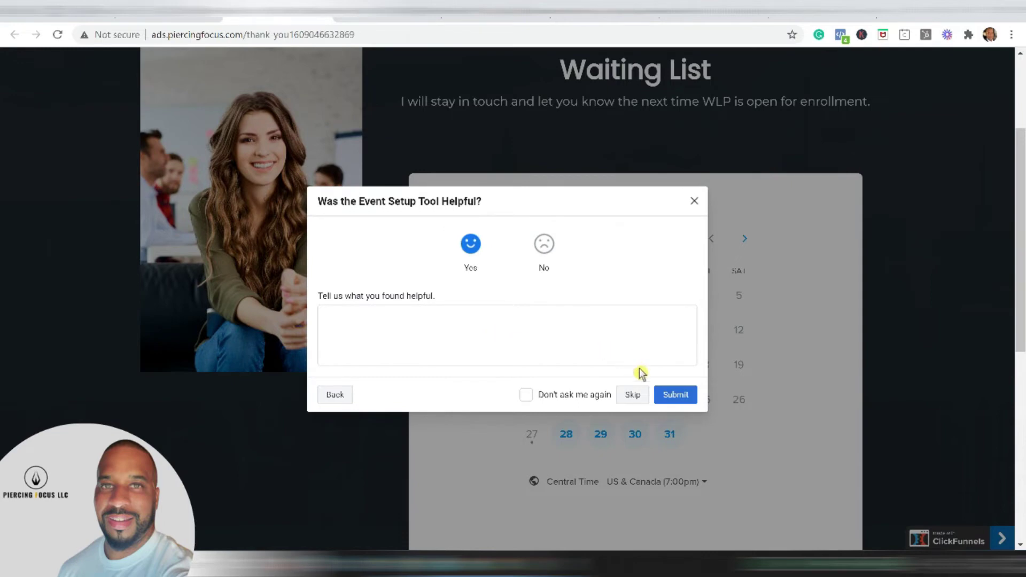
left_click(673, 398)
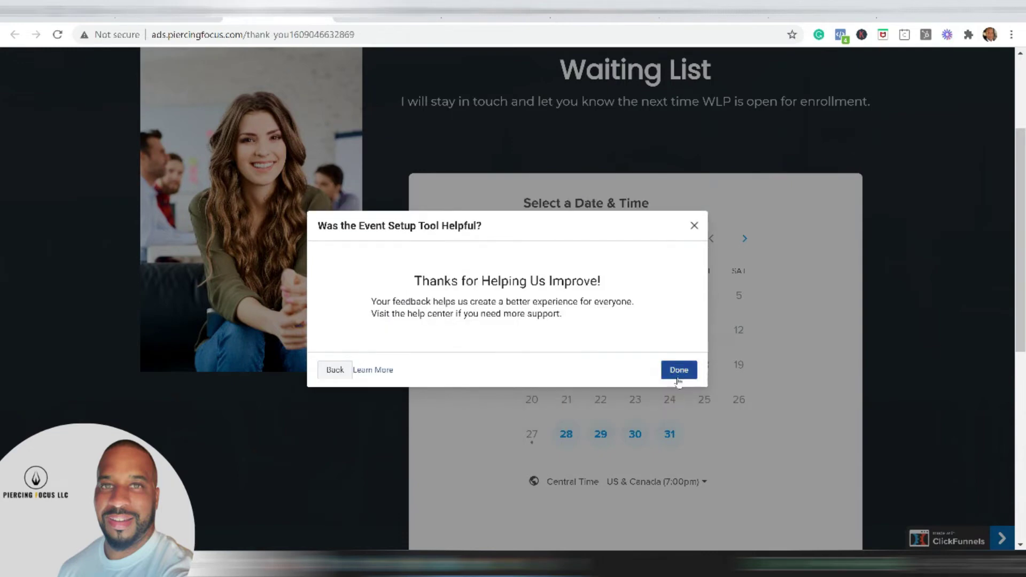
left_click(678, 370)
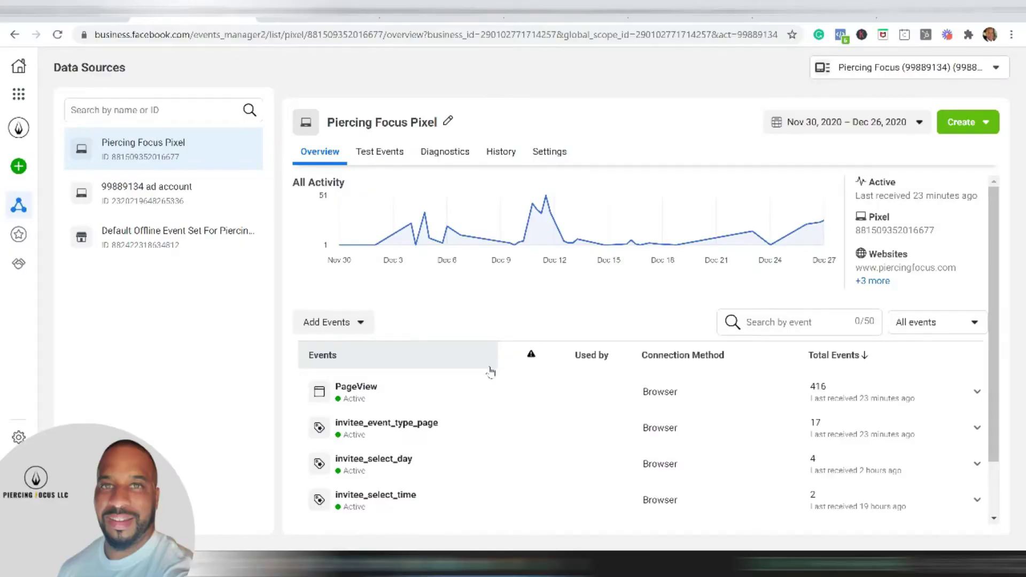
- Review the Piercing Focus Pixel's event list in Events Manager, filtering it by Custom Events and by Standard Events
scroll(490, 371, "down", 1)
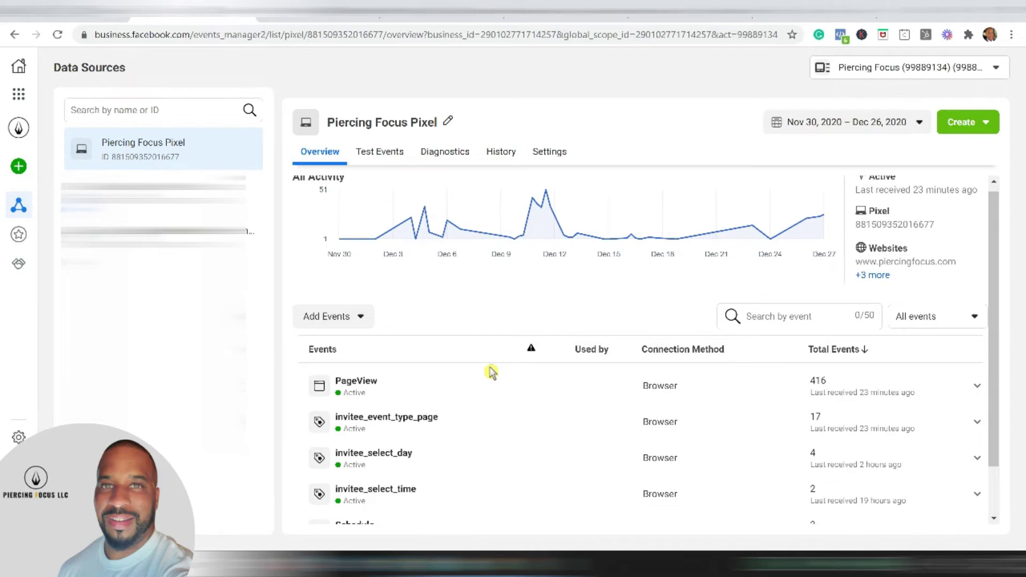
scroll(491, 371, "down", 1)
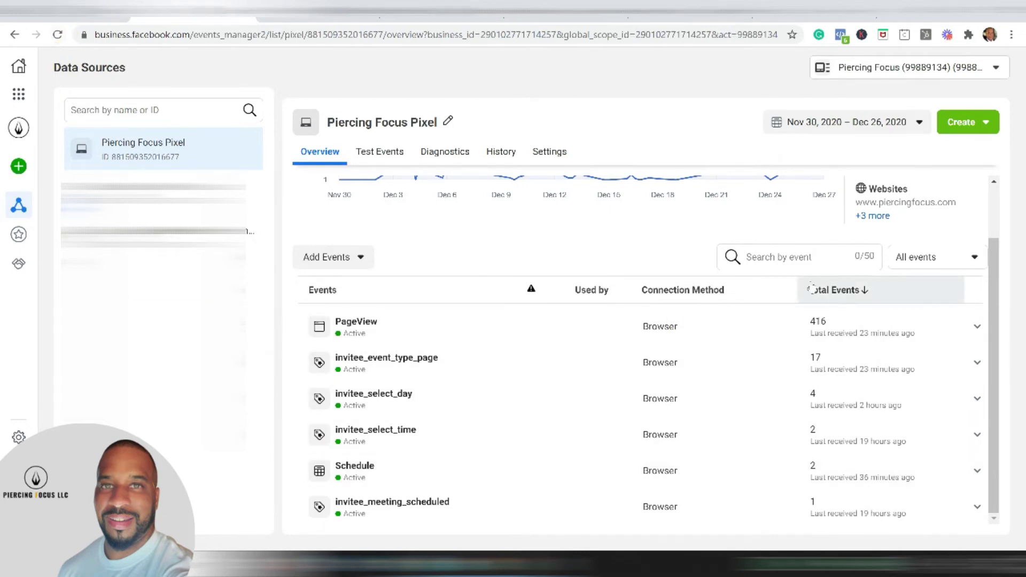
left_click(960, 267)
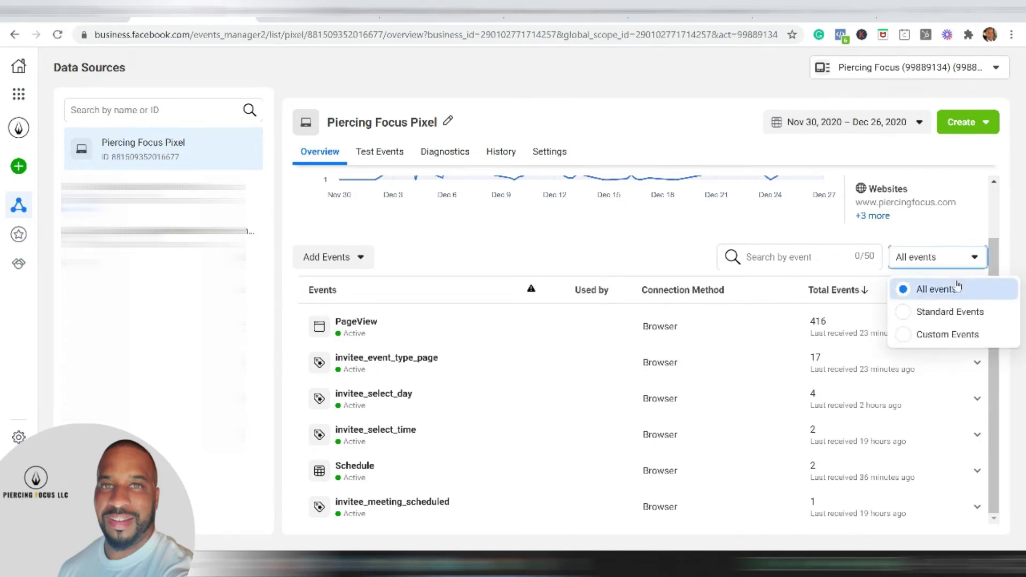
left_click(960, 335)
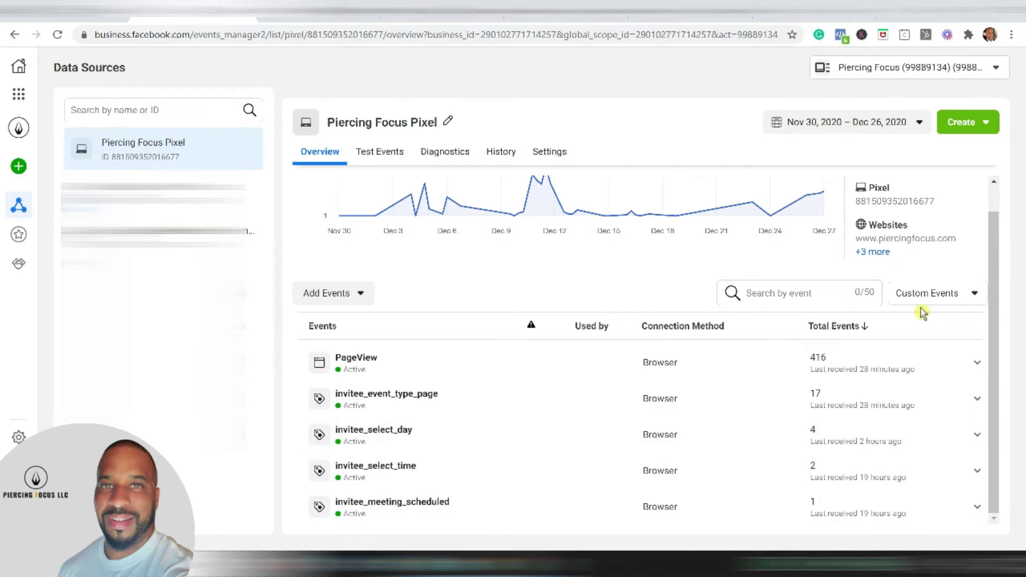
left_click(937, 304)
left_click(940, 345)
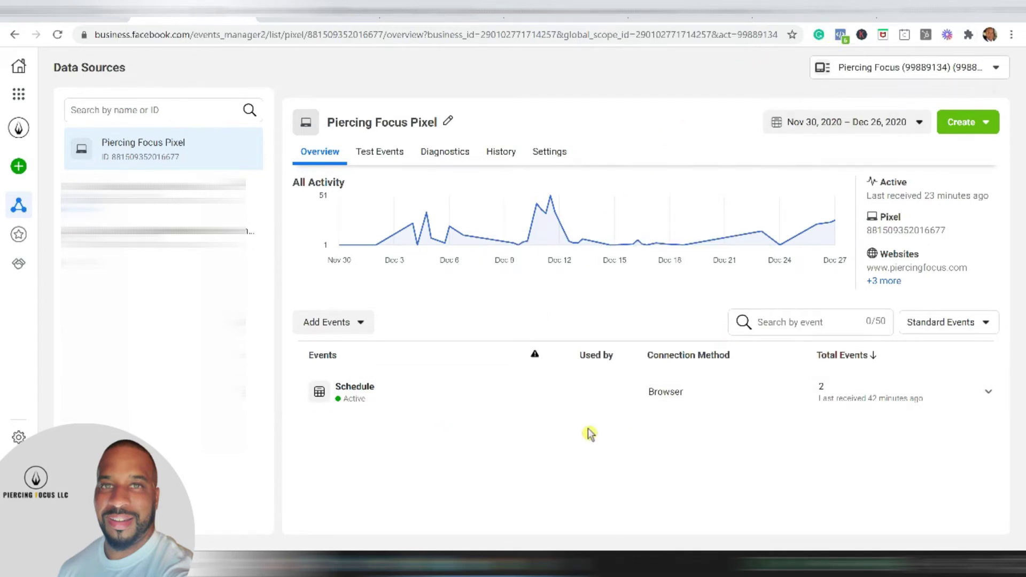
- Start a custom conversion for the Piercing Focus Pixel and name it "Schedule Button"
left_click(982, 128)
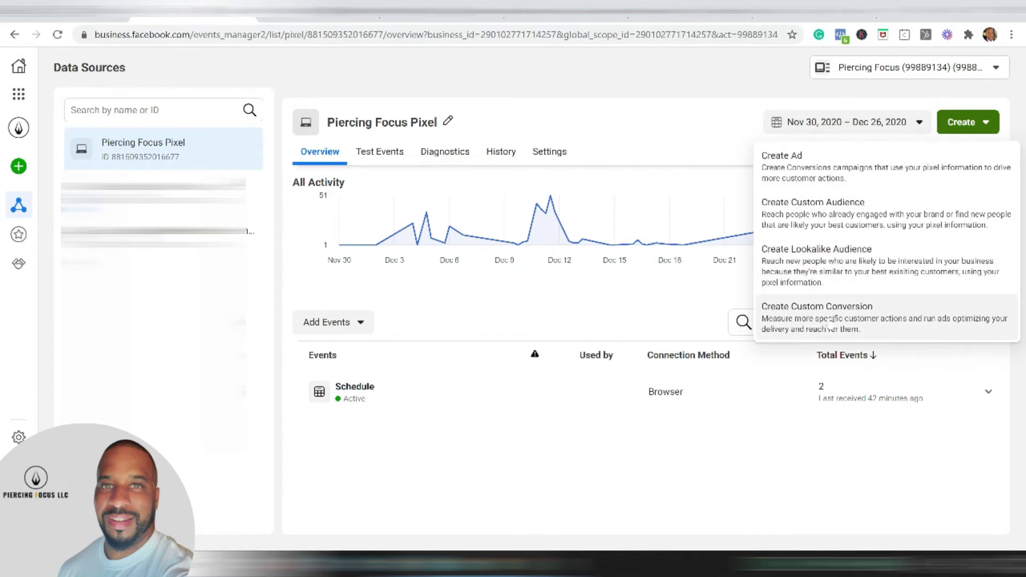
left_click(829, 322)
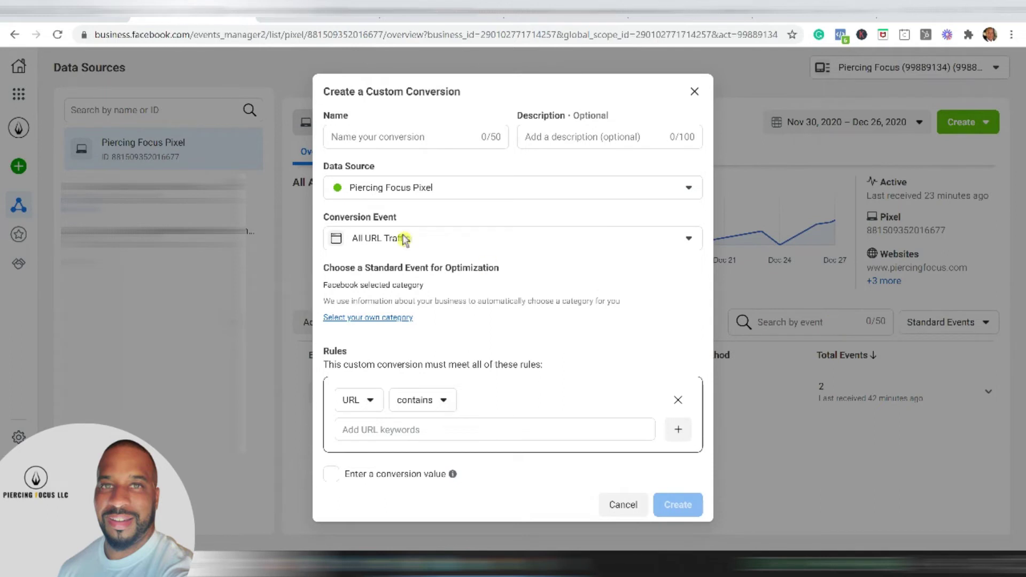
left_click(383, 136)
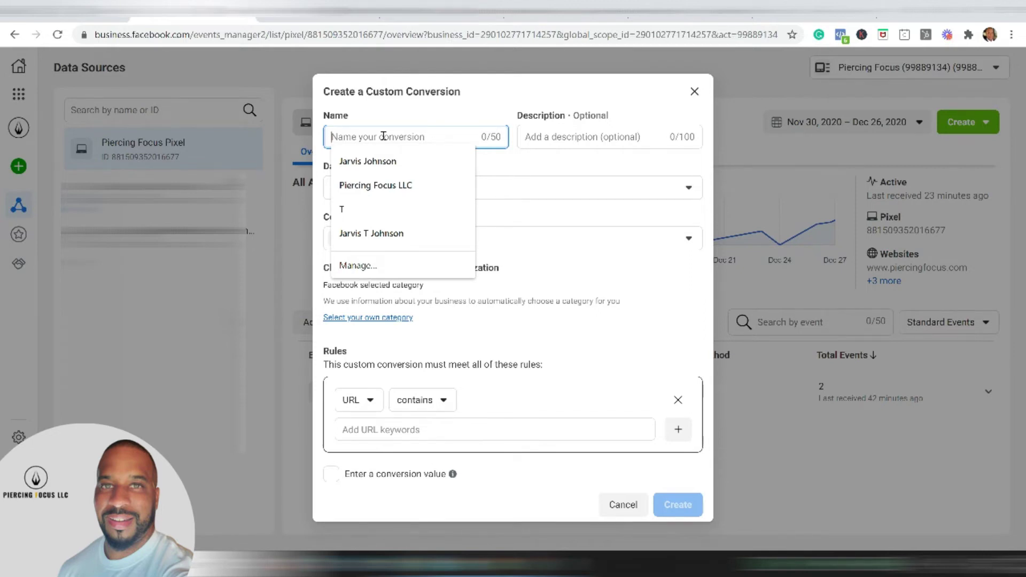
type("S")
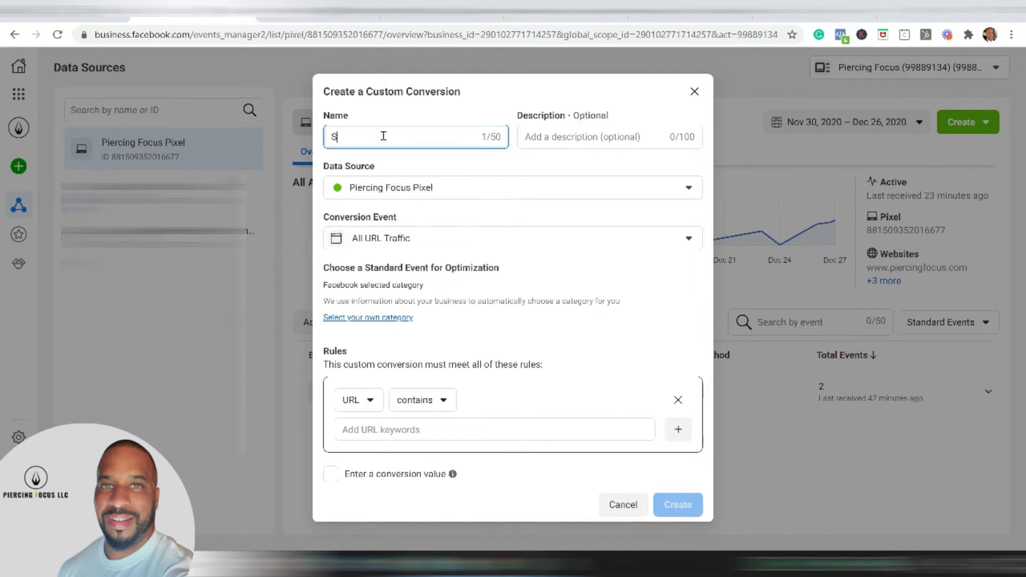
type("chedule Button")
- Set the custom conversion's event to the standard event Schedule
left_click(650, 245)
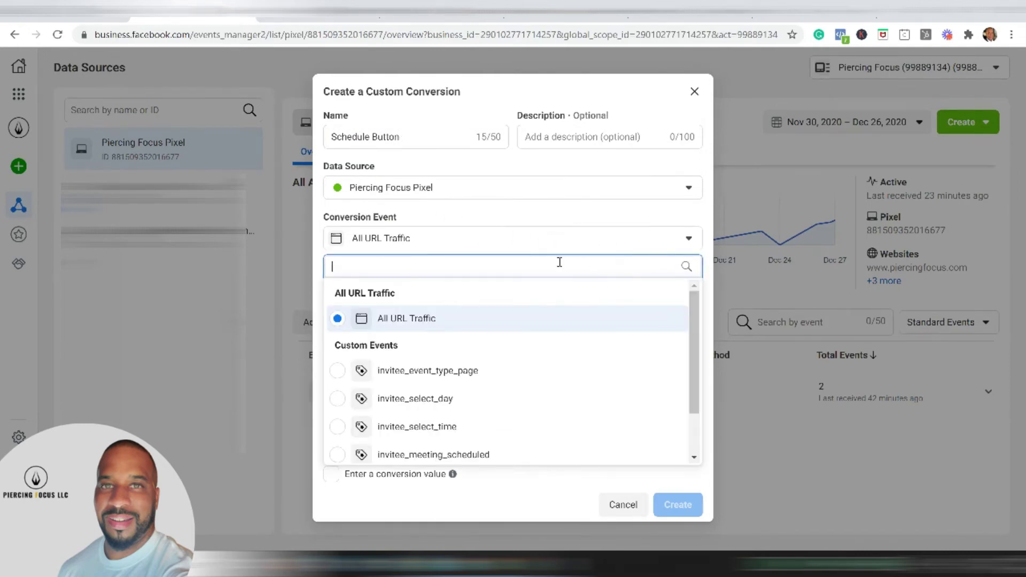
scroll(427, 331, "down", 1)
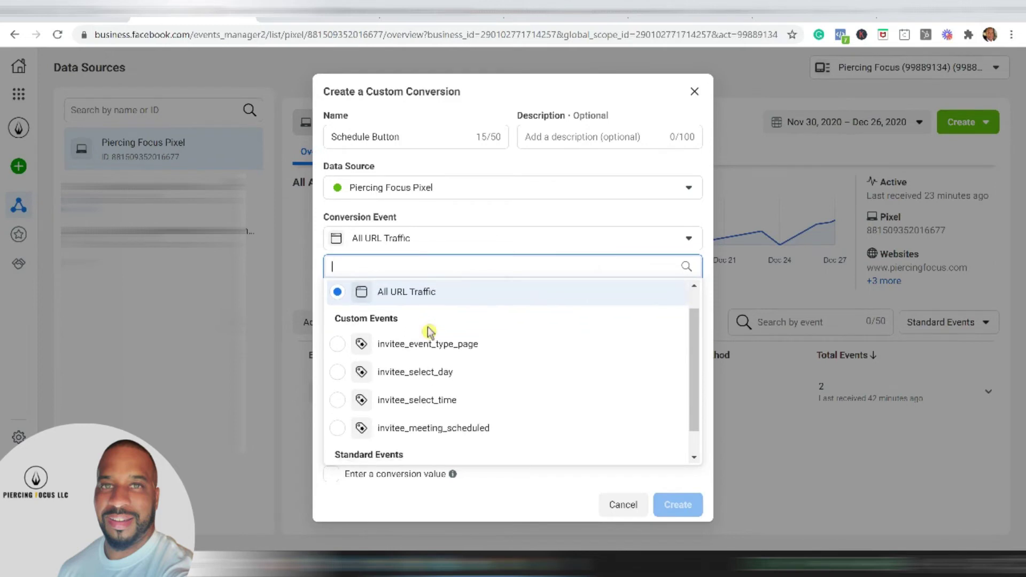
scroll(429, 331, "down", 1)
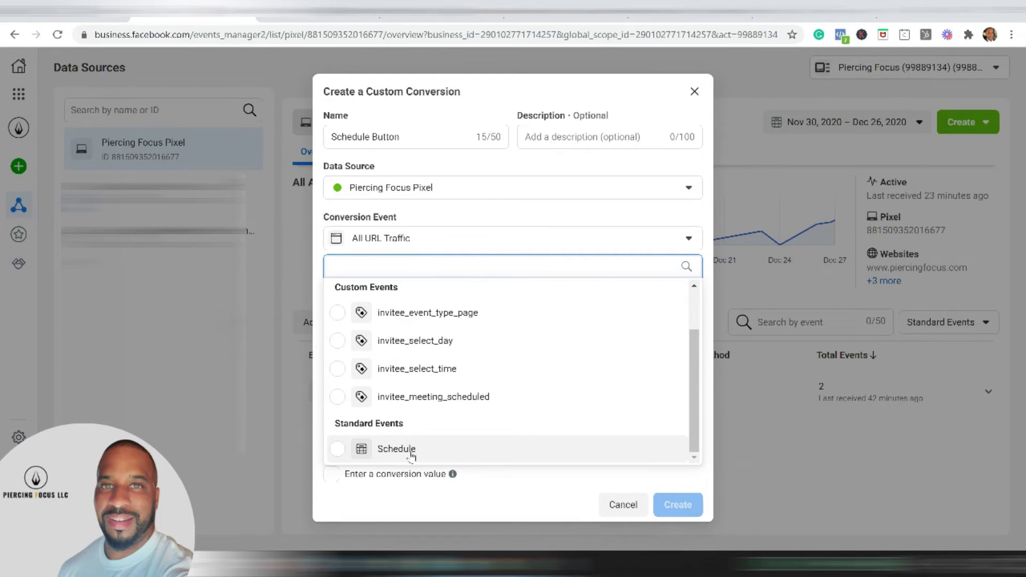
left_click(411, 451)
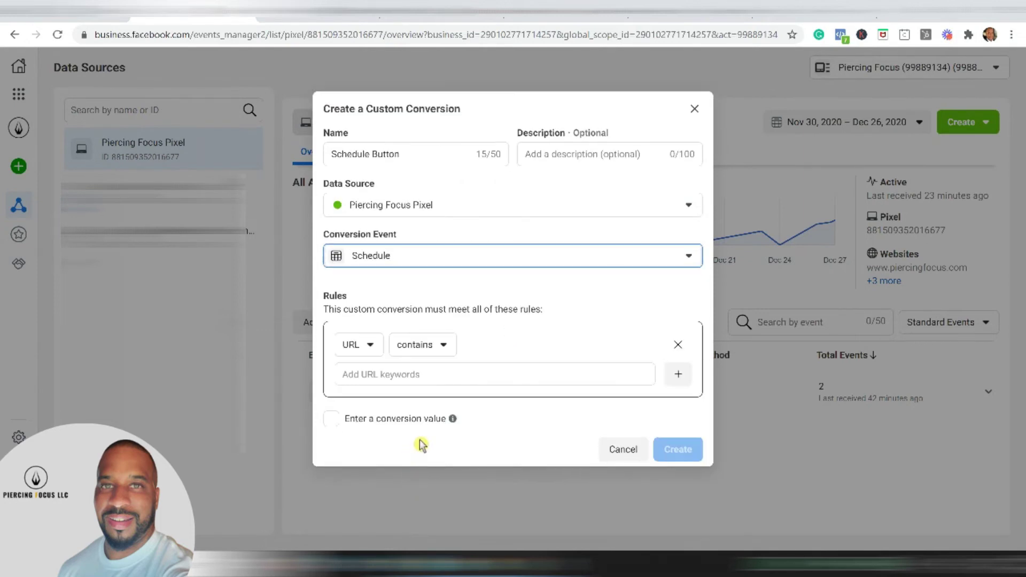
left_click(419, 381)
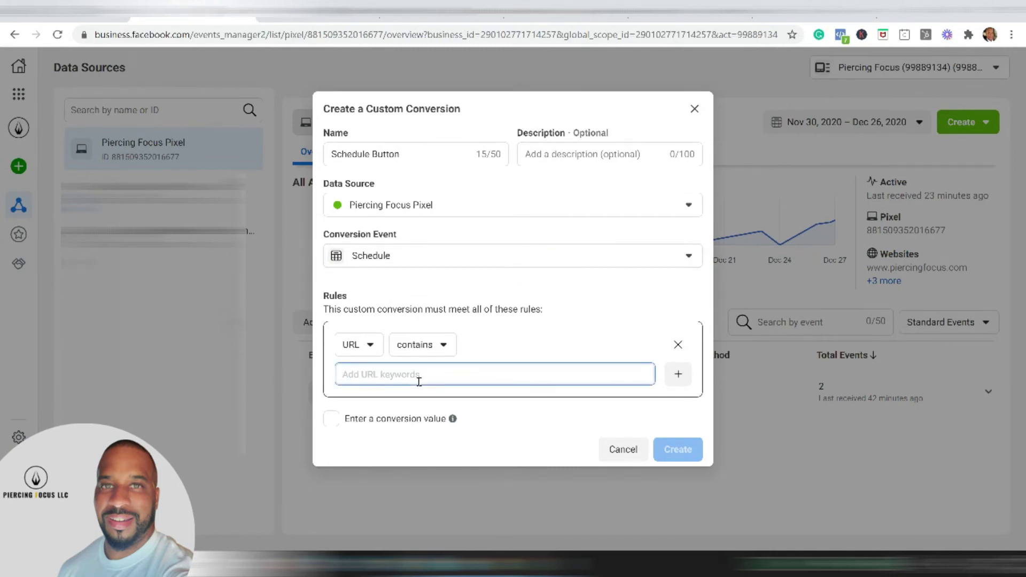
key("ctrl+v")
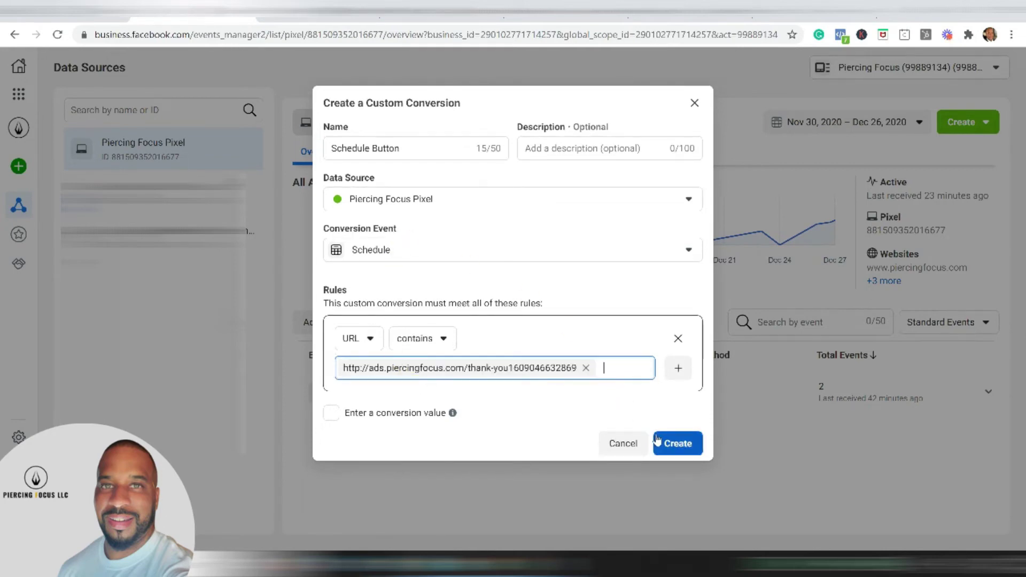
left_click(678, 443)
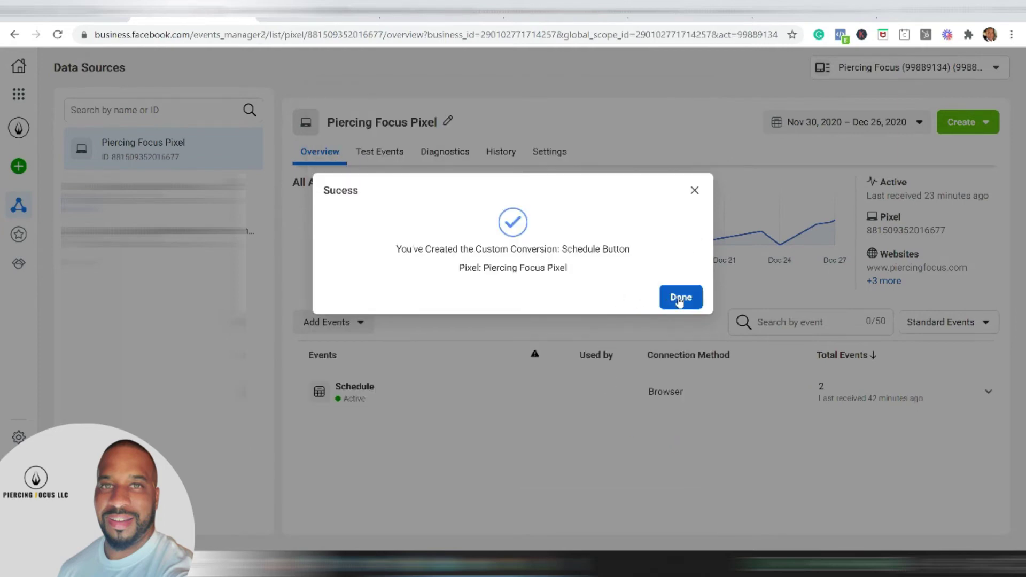
left_click(681, 297)
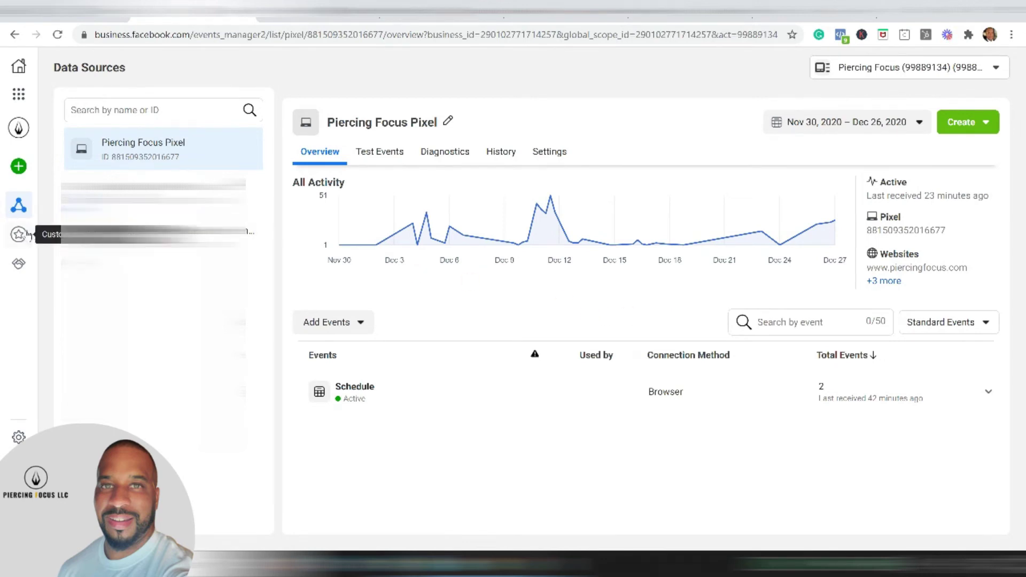
- Check the Custom Conversions list for the Schedule Button conversion, and go to the Audiences page
mouse_move(19, 235)
left_click(52, 234)
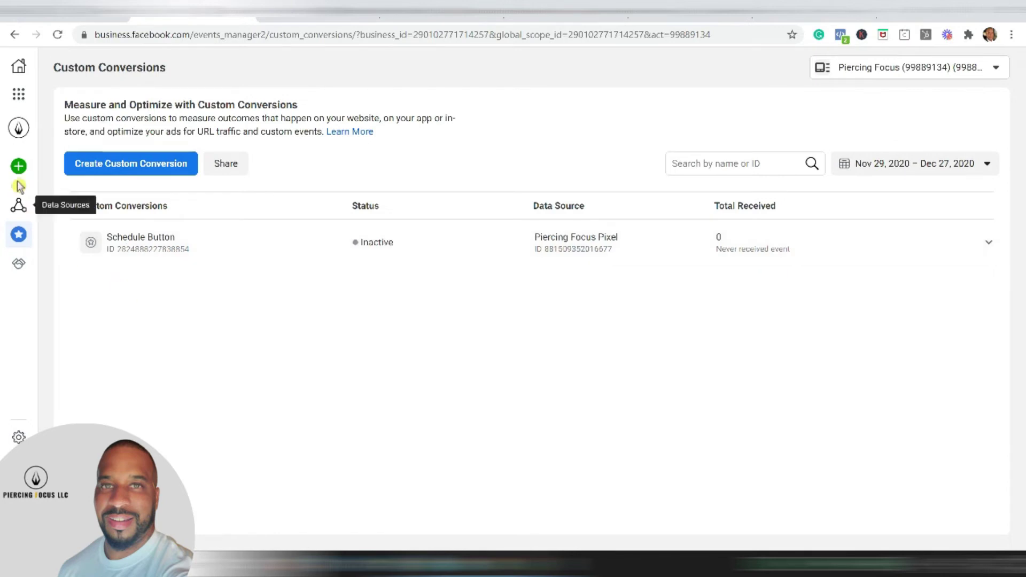
mouse_move(29, 207)
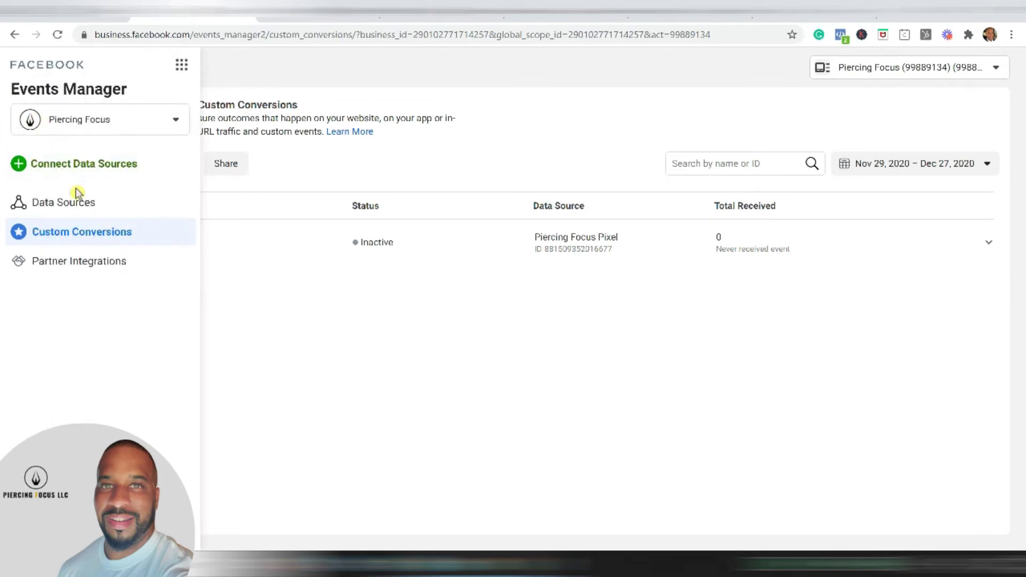
left_click(181, 65)
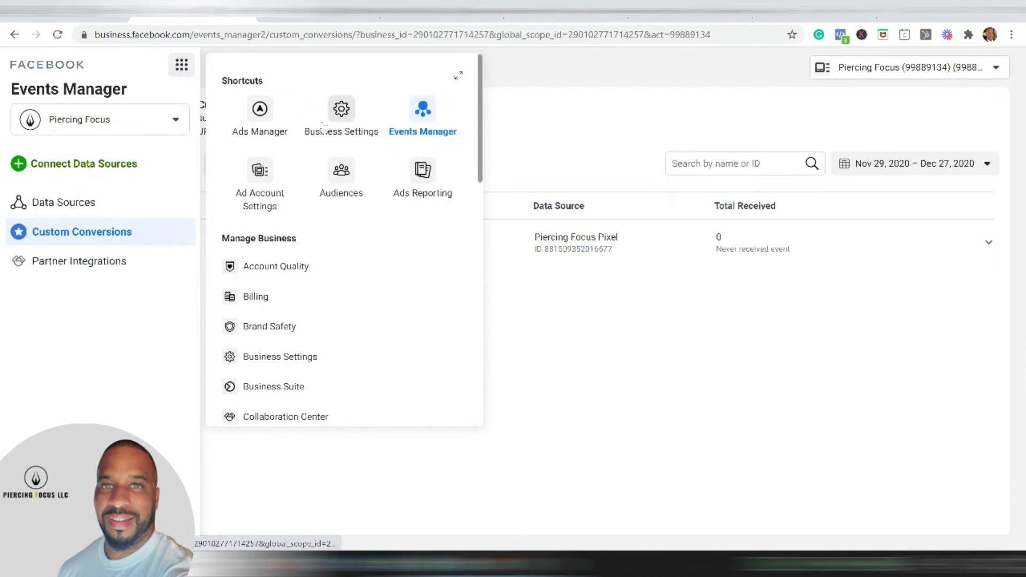
left_click(333, 182)
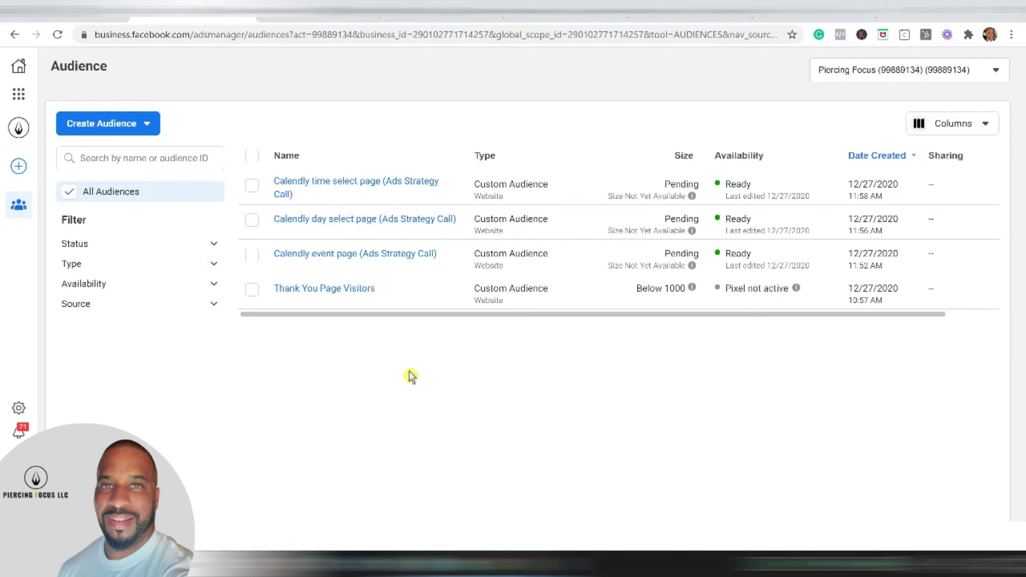
- Examine the rules behind the Thank You Page Visitors and Calendly event, day select and time select page audiences
mouse_move(339, 297)
mouse_move(387, 262)
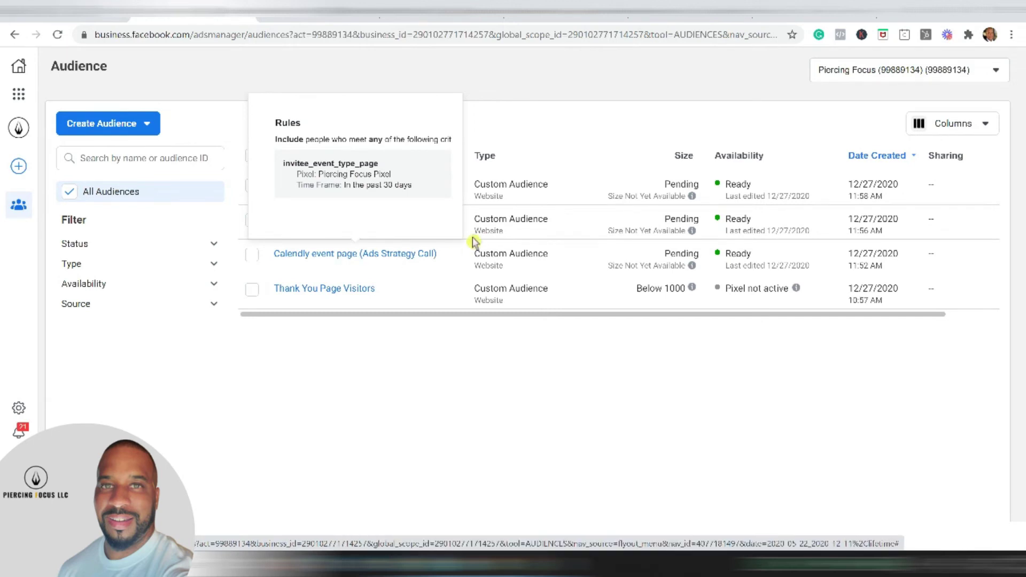
mouse_move(449, 227)
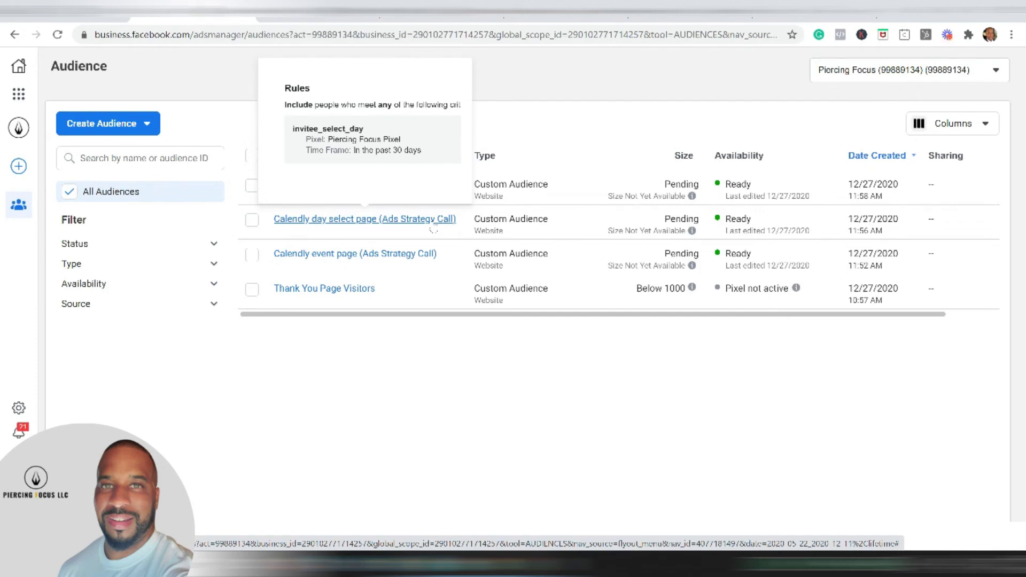
mouse_move(424, 183)
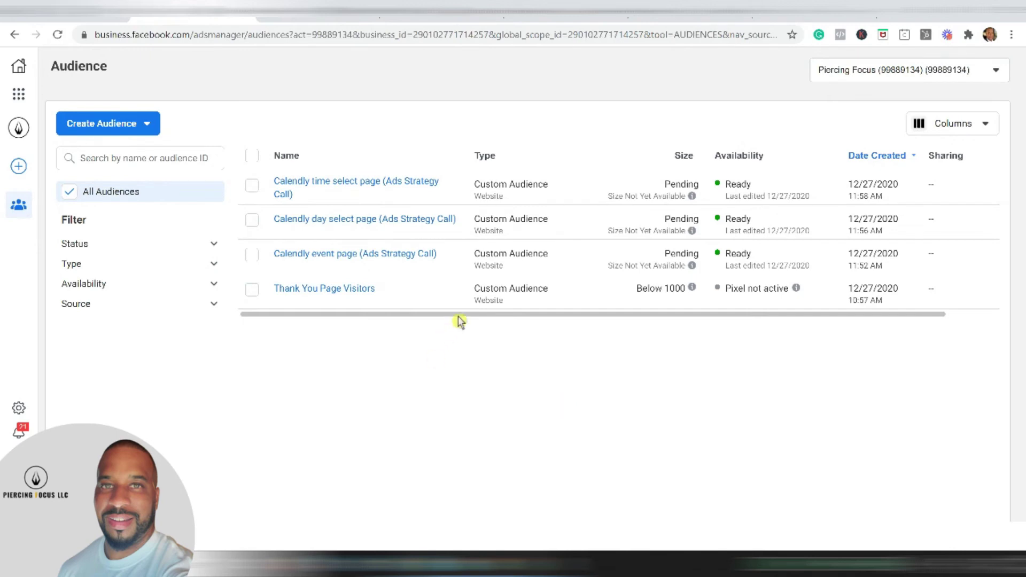
mouse_move(395, 190)
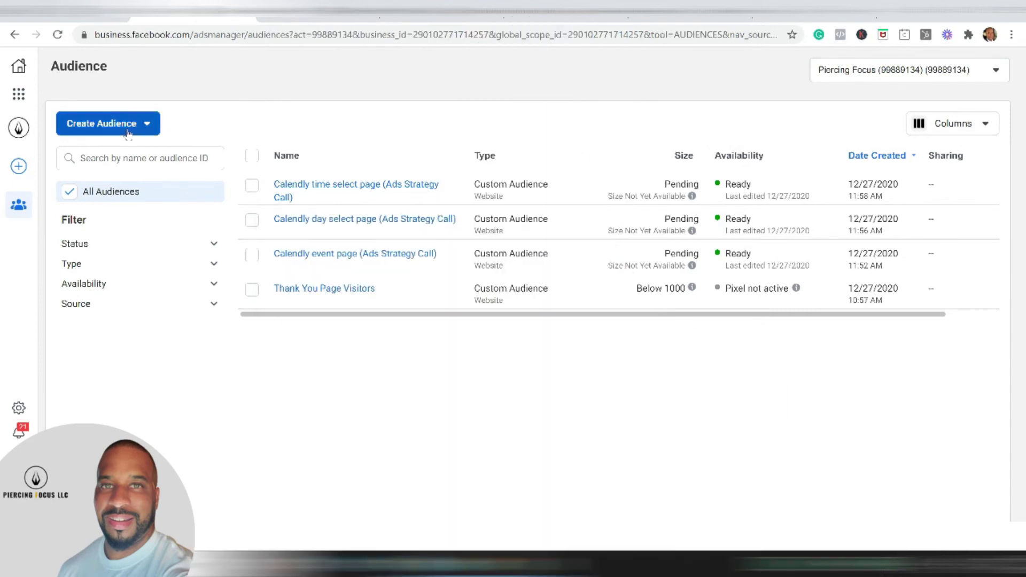
- Start a custom audience from website traffic and select the Piercing Focus Pixel as its source
left_click(127, 131)
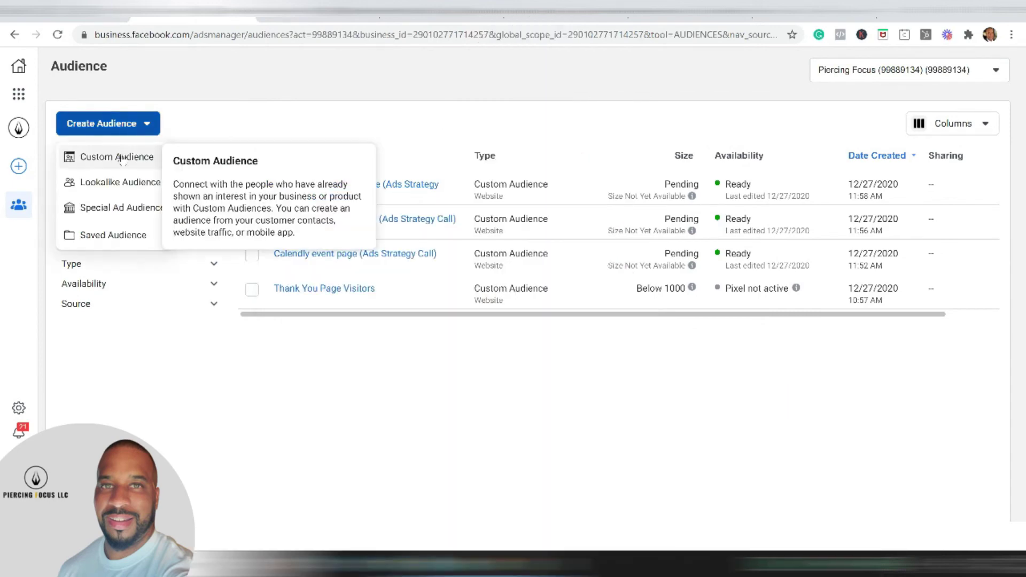
left_click(122, 157)
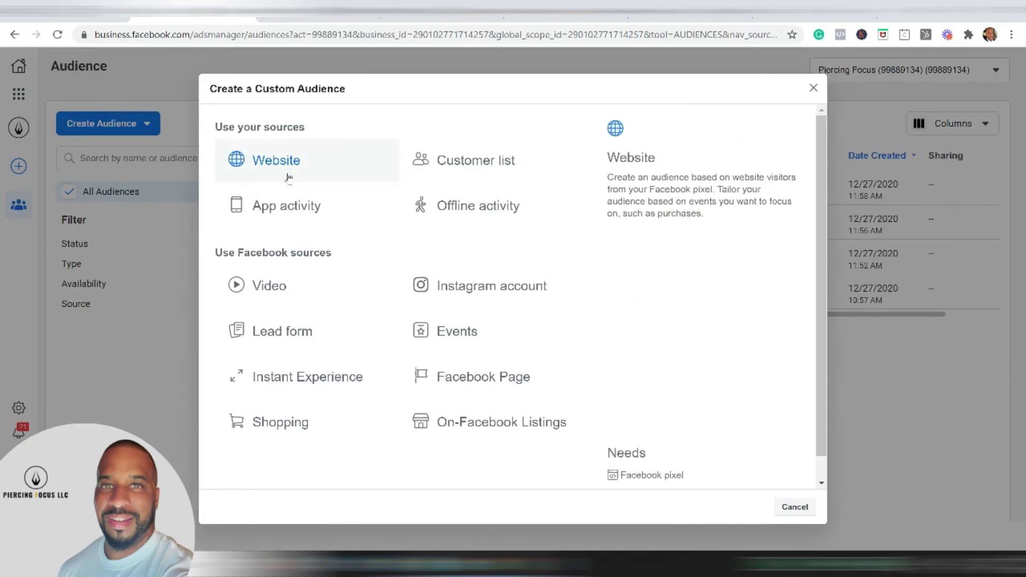
left_click(283, 170)
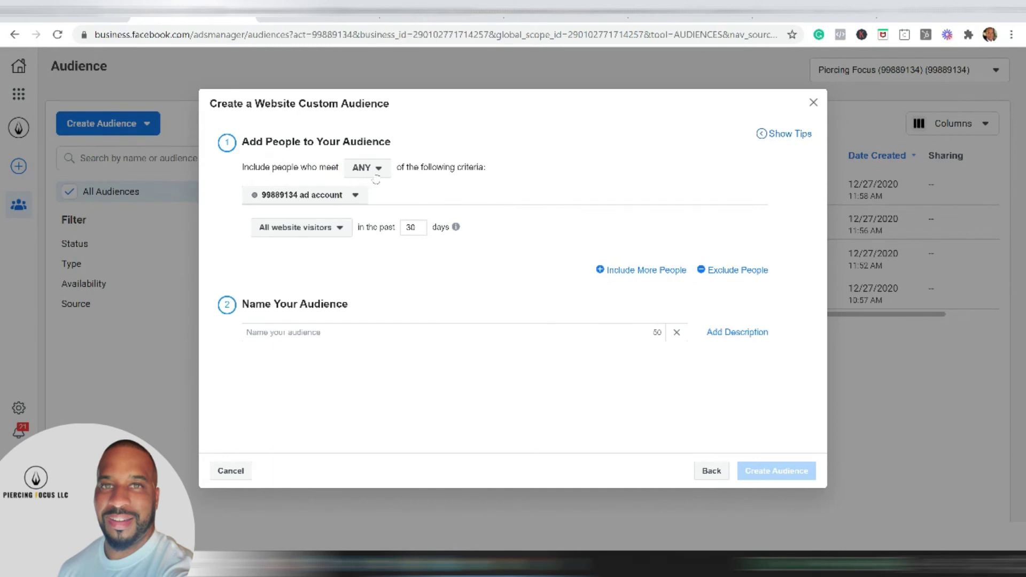
left_click(345, 229)
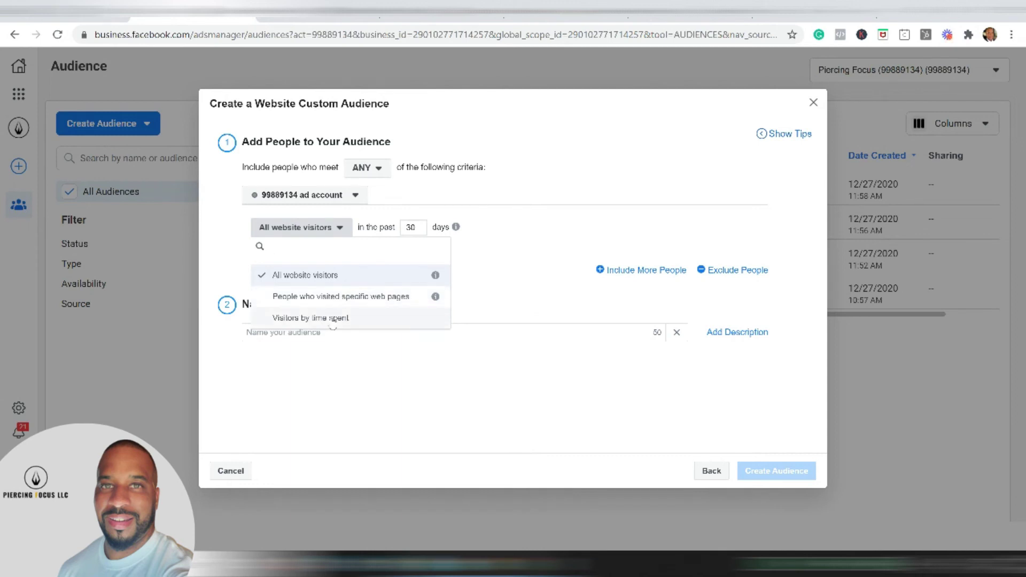
left_click(455, 398)
left_click(365, 199)
left_click(337, 251)
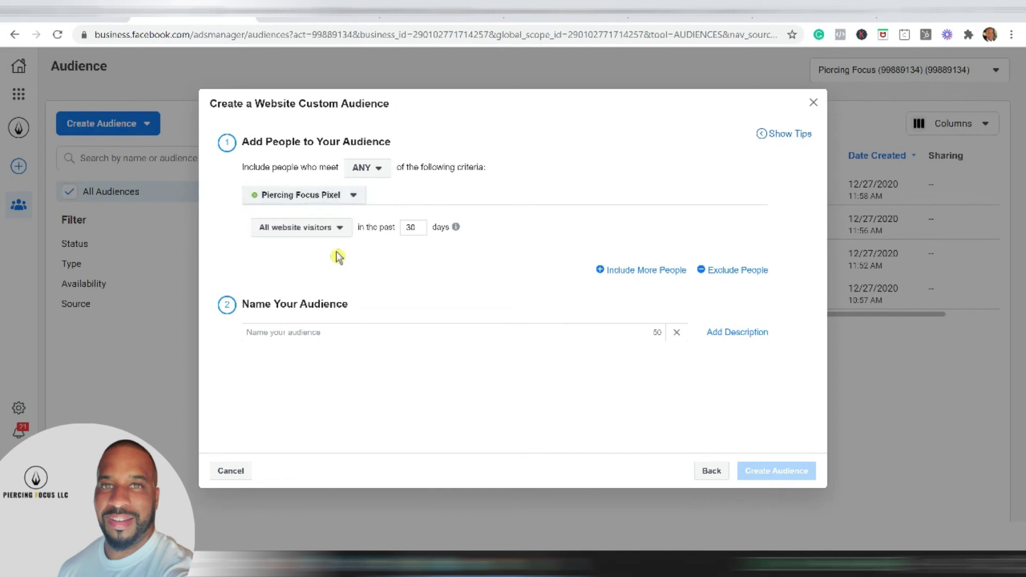
- Look through the pixel events available as audience criteria, and close the website custom audience without creating it
left_click(337, 233)
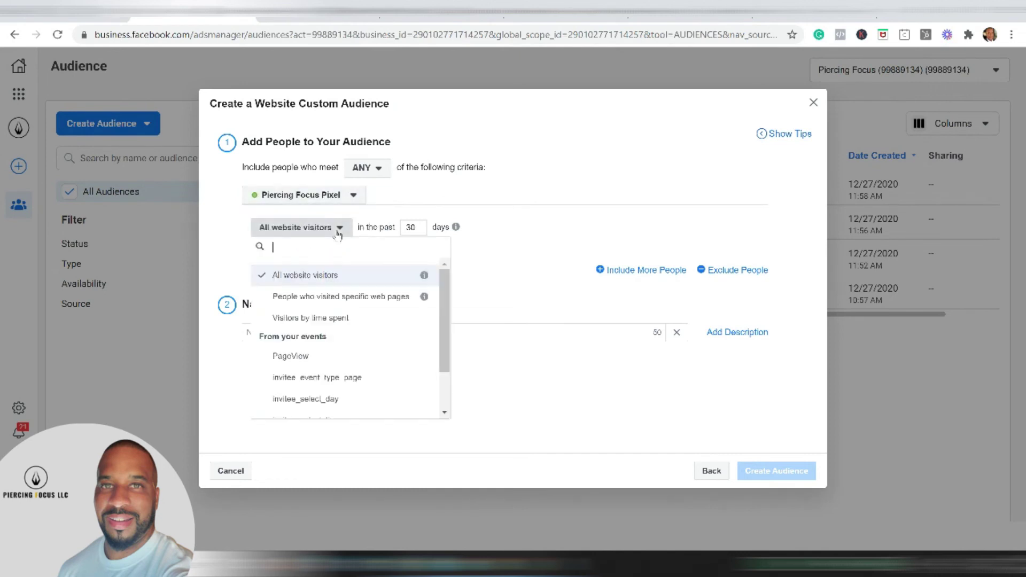
scroll(328, 366, "down", 2)
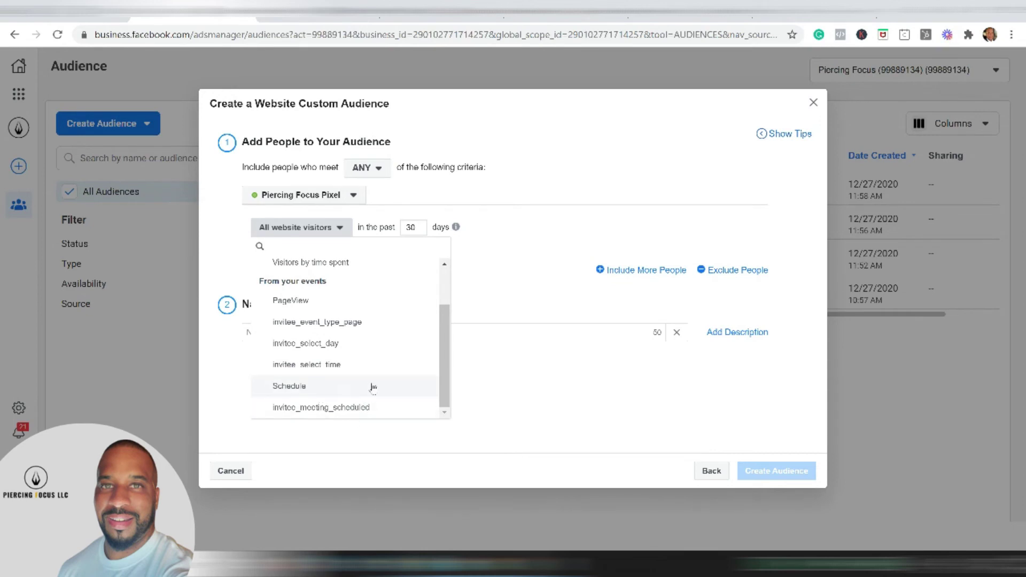
left_click(512, 422)
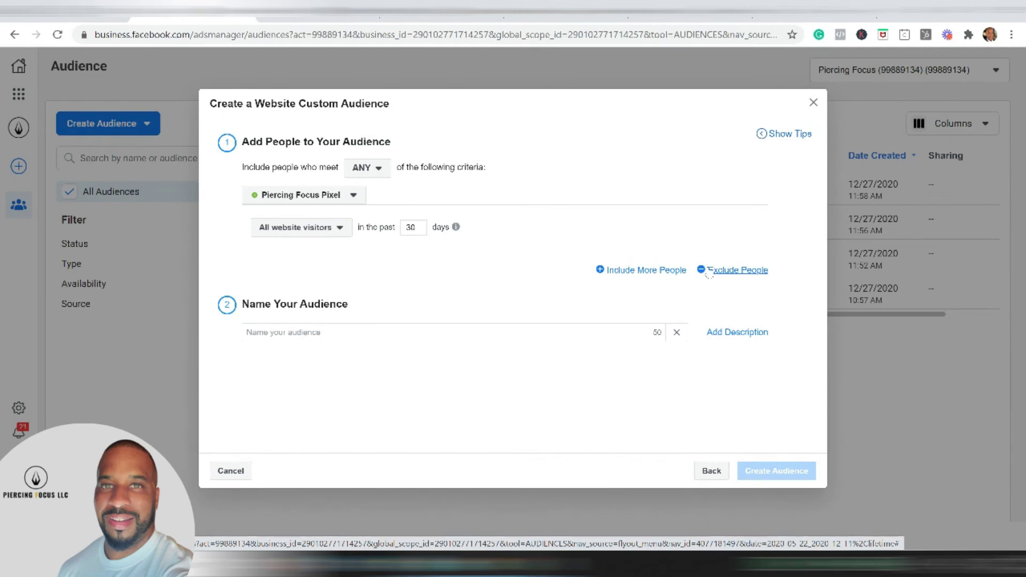
left_click(812, 104)
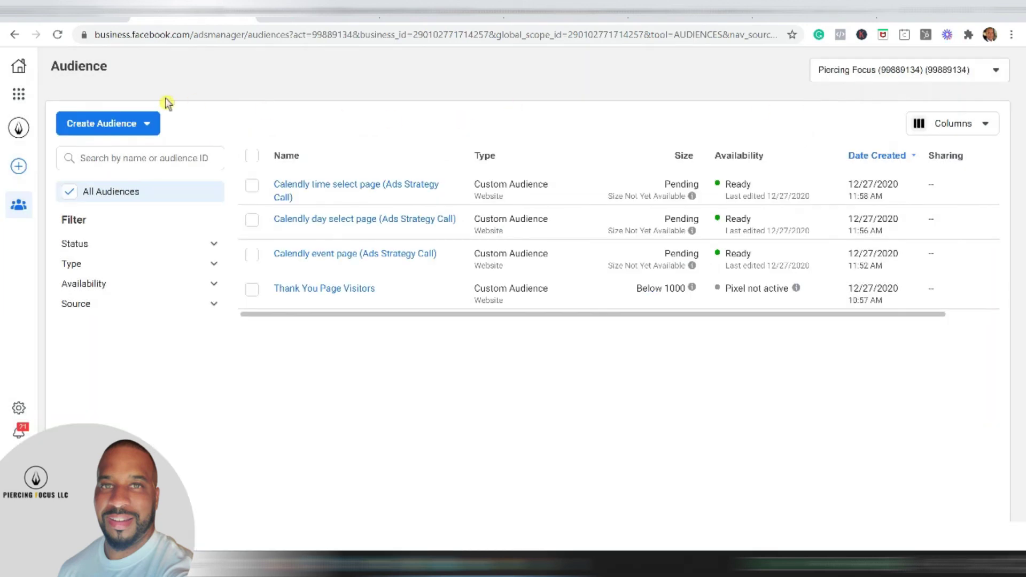
- Go to Ads Manager and create a new campaign with the Conversions objective
left_click(19, 94)
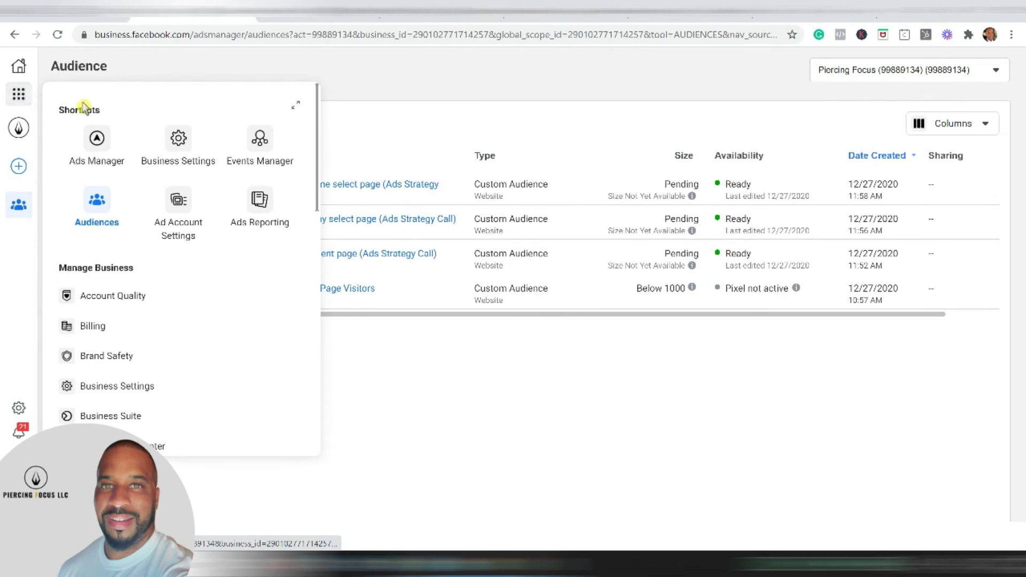
left_click(97, 141)
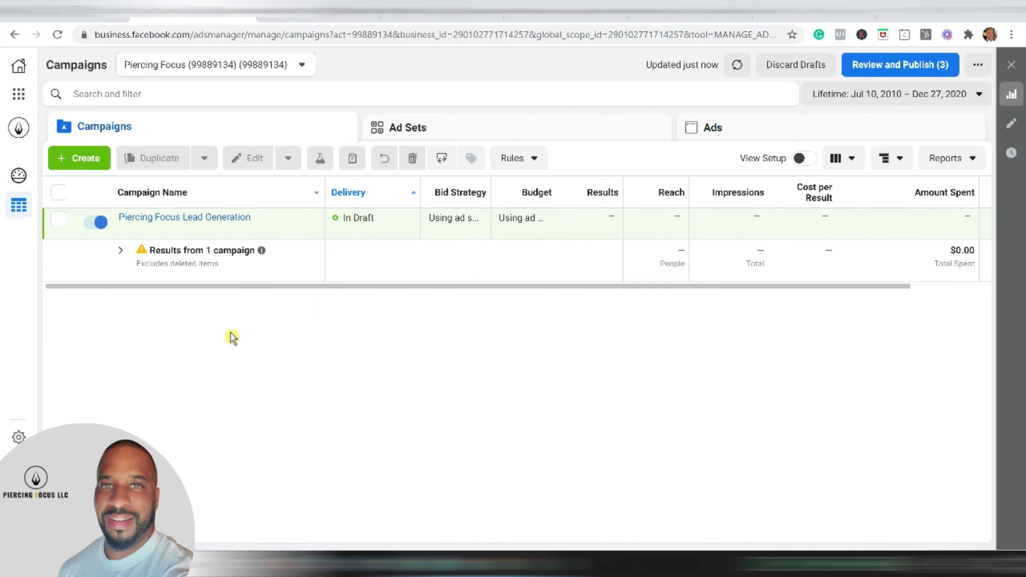
left_click(84, 159)
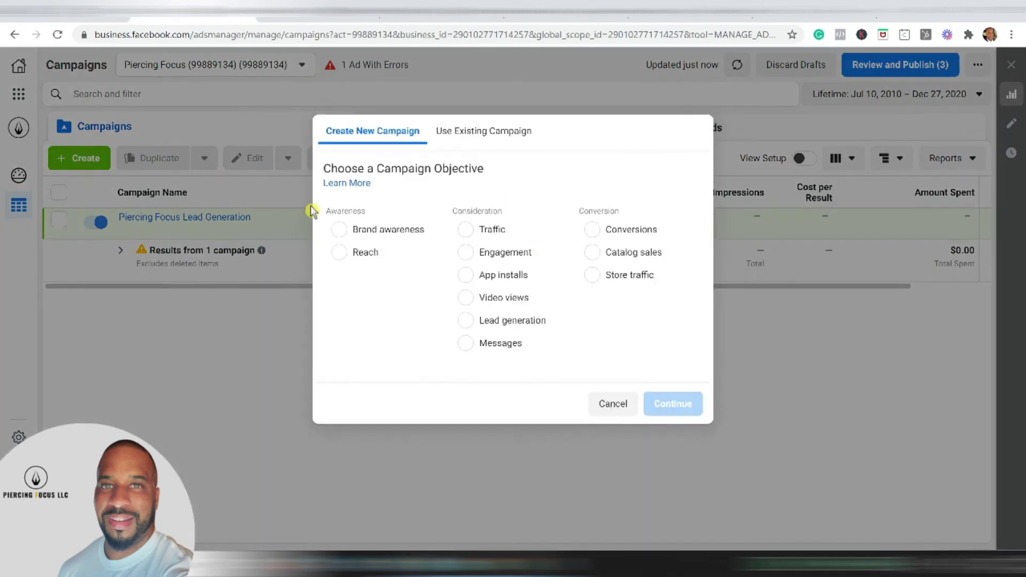
left_click(593, 229)
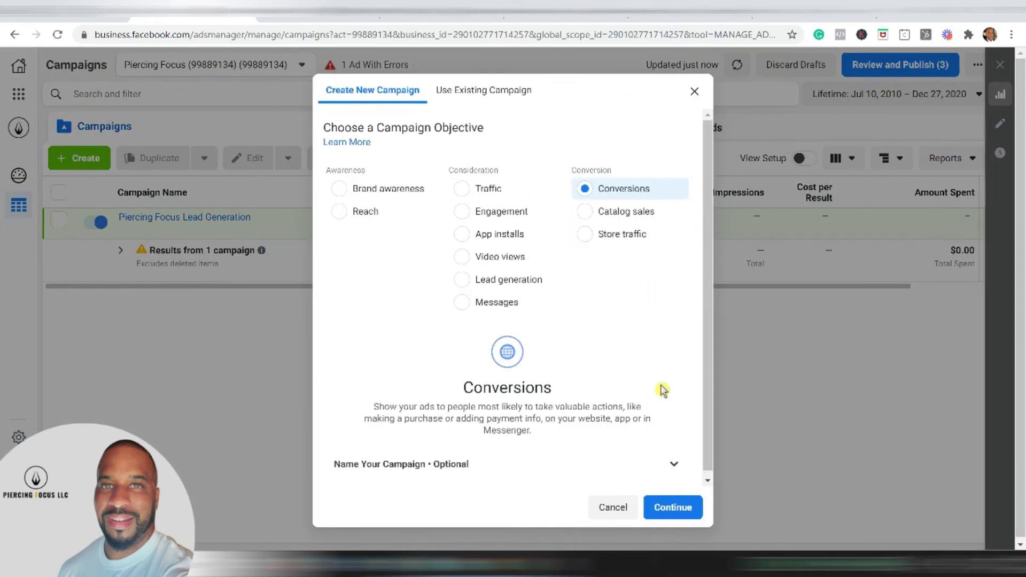
left_click(669, 508)
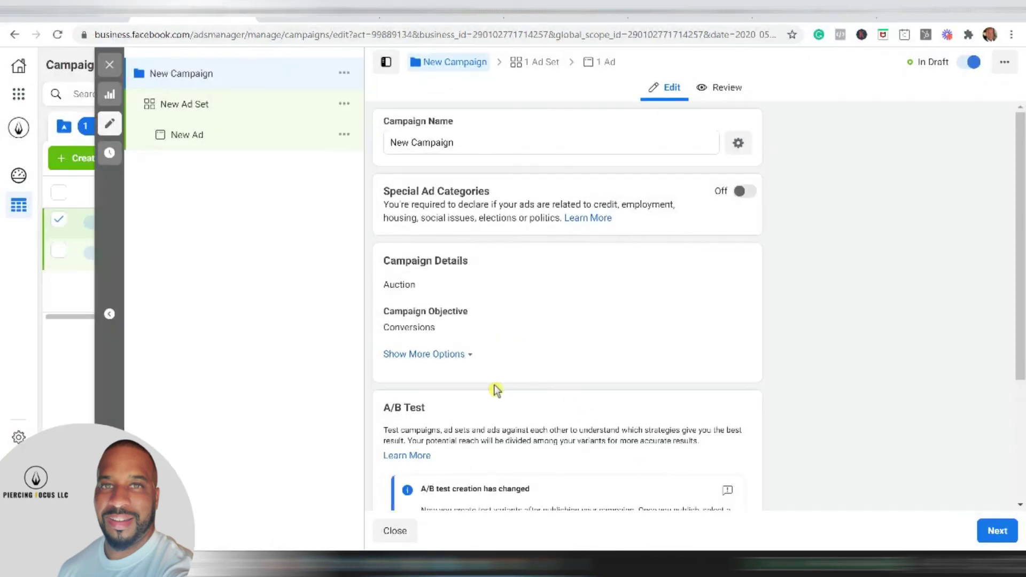
- Rename the campaign as New Fun Campaign and continue to its ad set settings
left_click(410, 144)
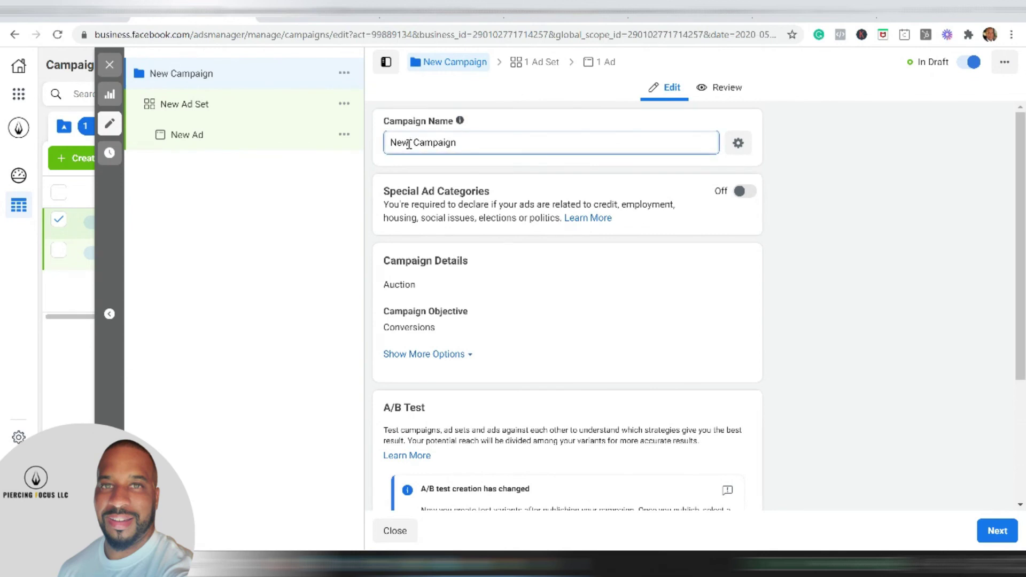
type("Fun")
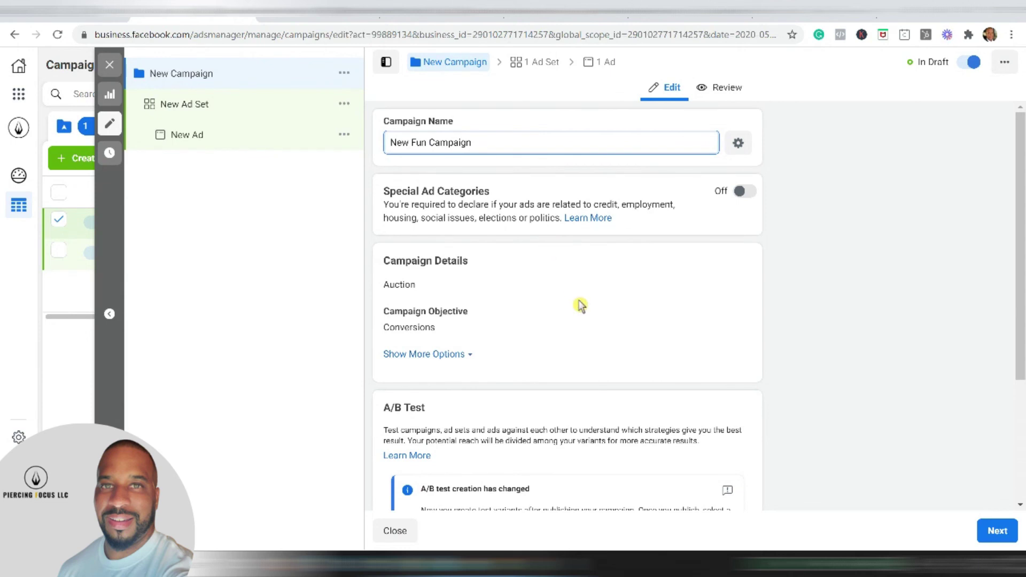
scroll(580, 304, "down", 2)
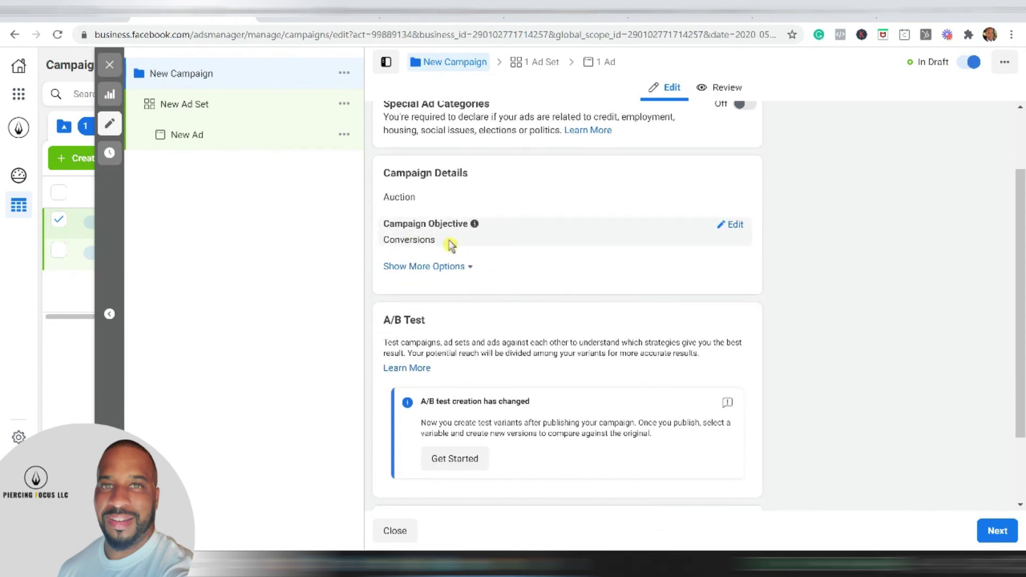
scroll(536, 333, "down", 2)
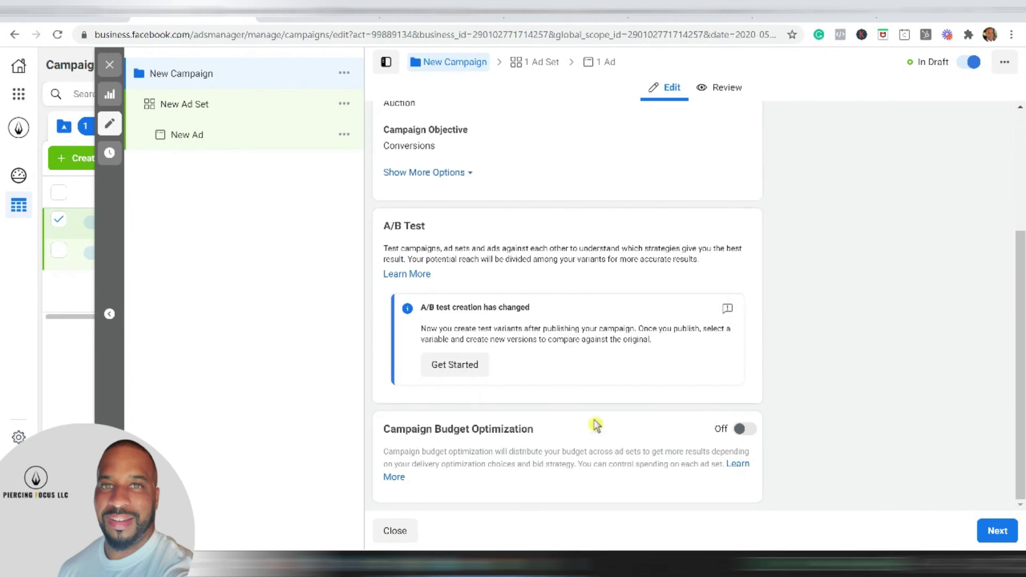
left_click(997, 531)
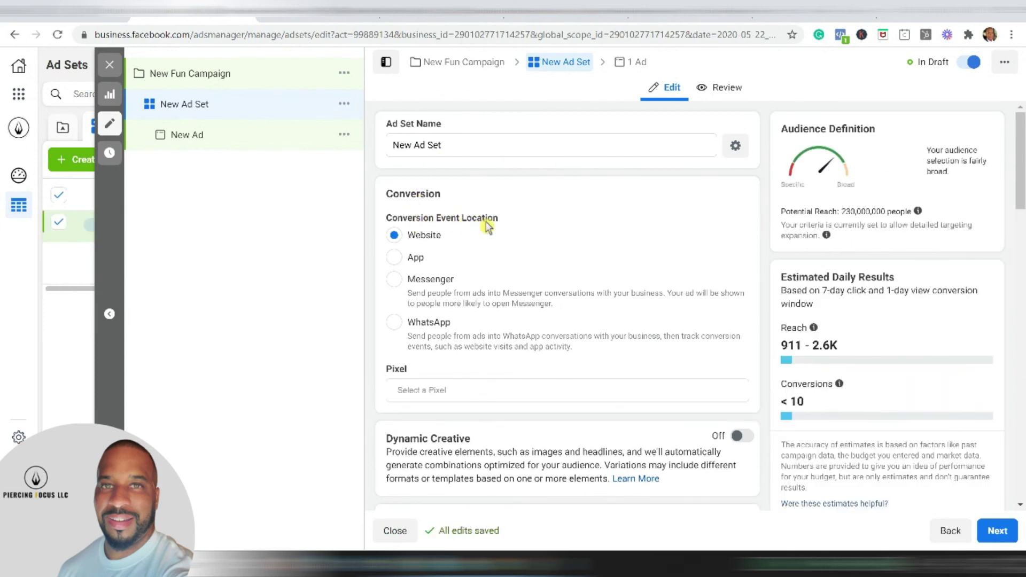
- Select the Piercing Focus Pixel for the ad set's website conversions and choose Schedule as the conversion event
scroll(497, 302, "down", 2)
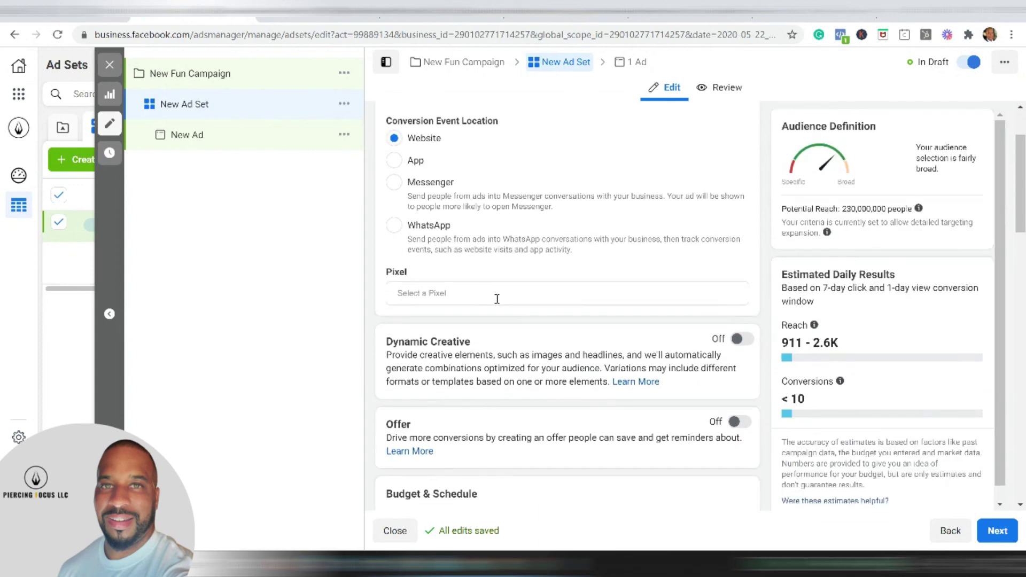
left_click(458, 298)
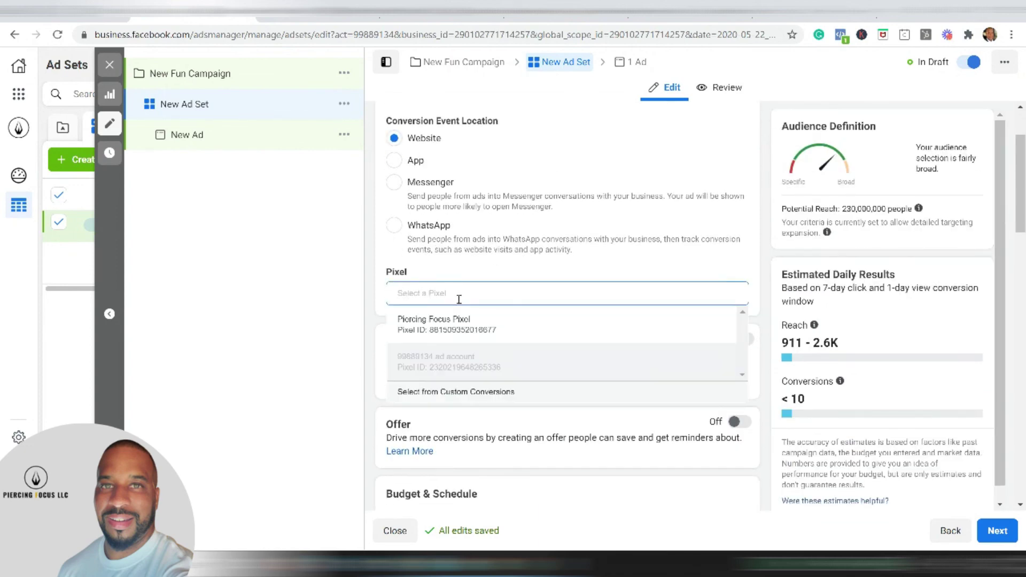
left_click(466, 322)
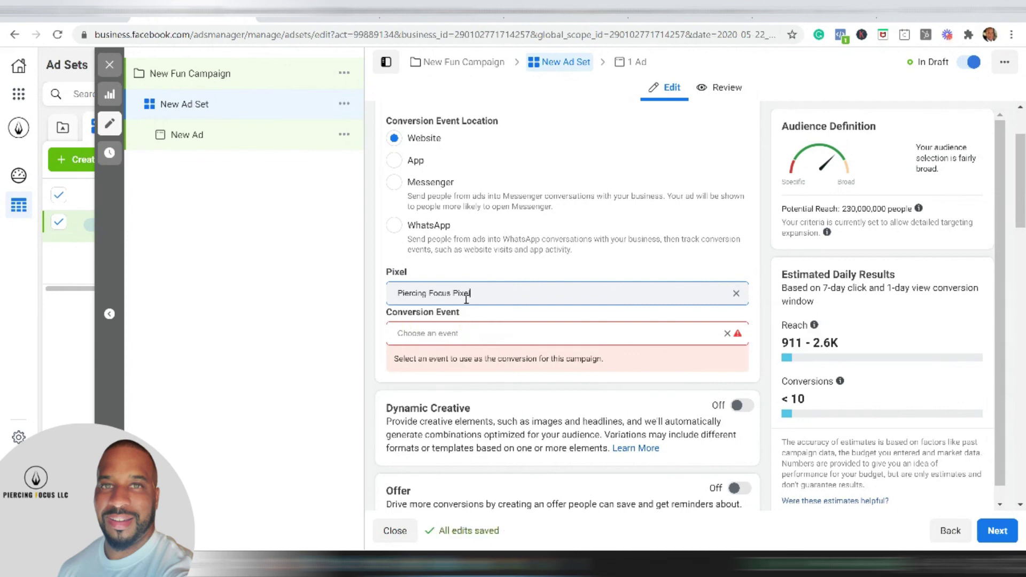
left_click(460, 331)
mouse_move(445, 379)
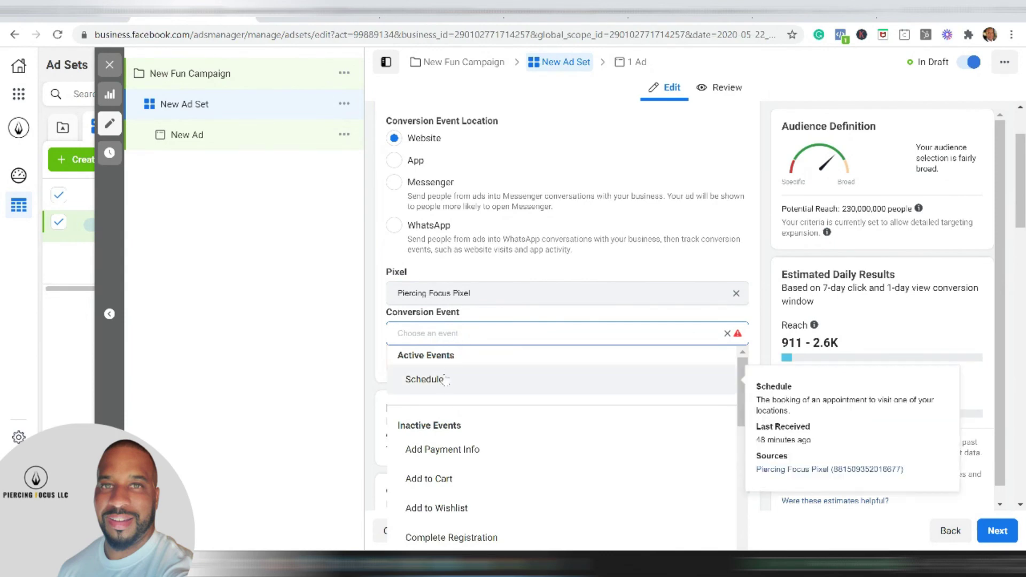
scroll(454, 382, "down", 4)
scroll(453, 382, "up", 4)
left_click(453, 384)
- Look through the ad set's budget and audience settings, including the existing custom audiences available for targeting
scroll(531, 316, "down", 2)
scroll(530, 315, "down", 5)
scroll(528, 318, "down", 1)
scroll(603, 389, "down", 8)
scroll(603, 391, "up", 7)
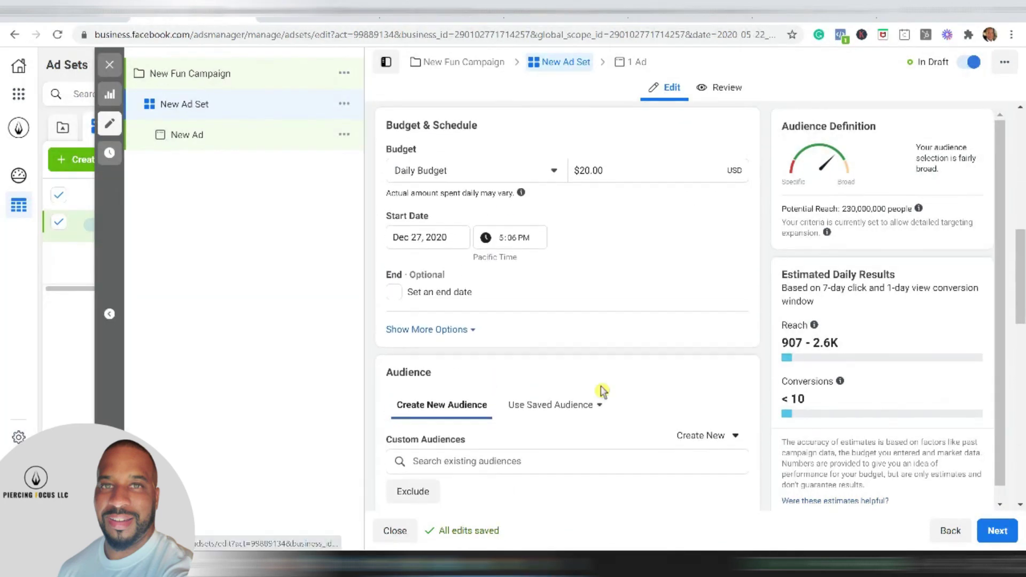
scroll(602, 391, "down", 1)
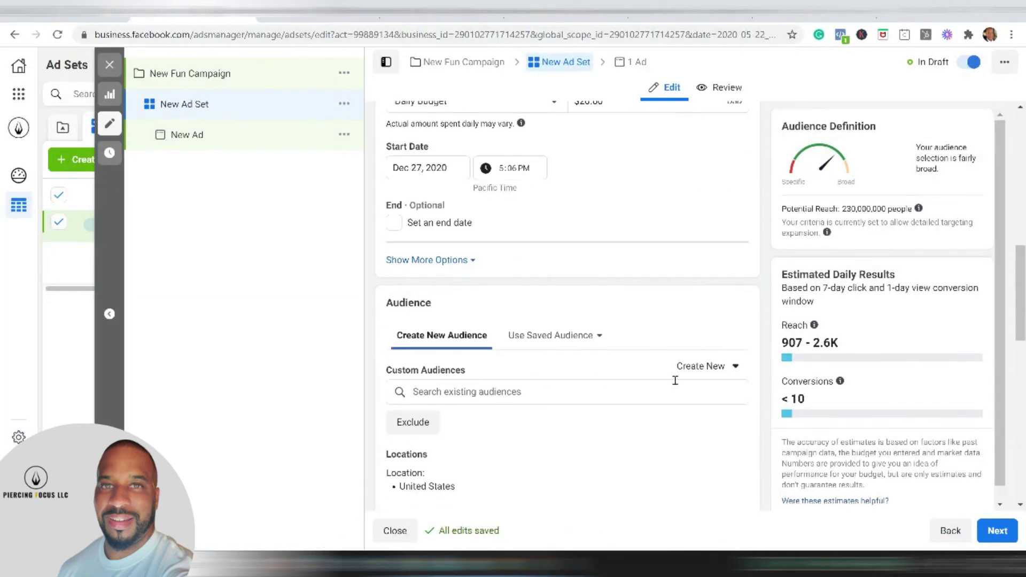
left_click(648, 391)
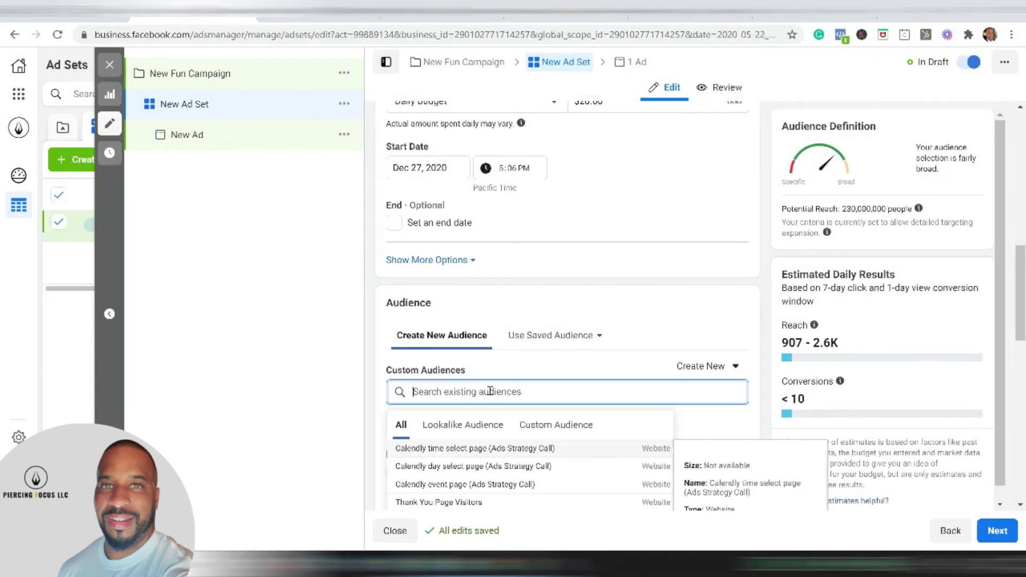
scroll(537, 380, "down", 2)
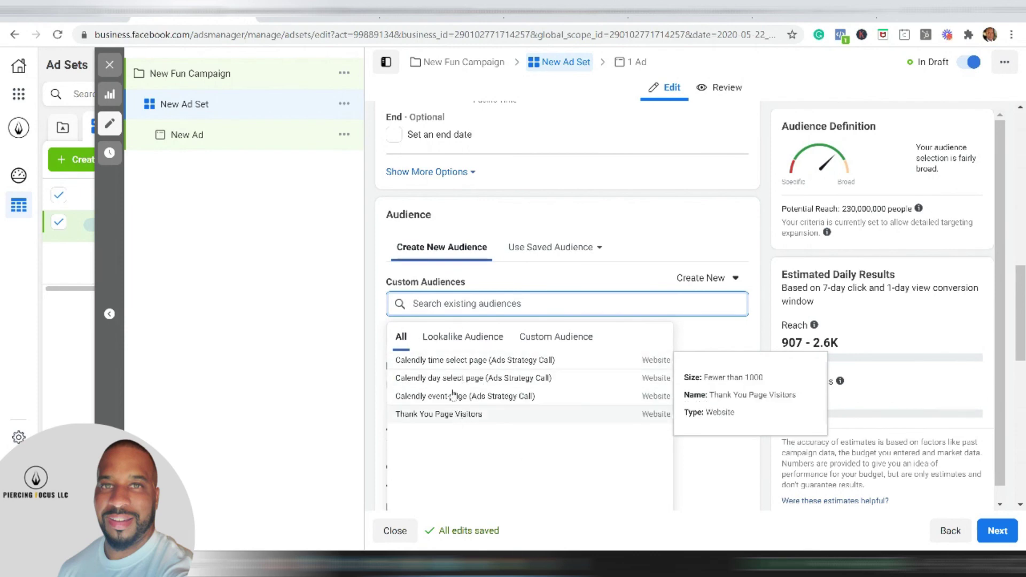
left_click(563, 290)
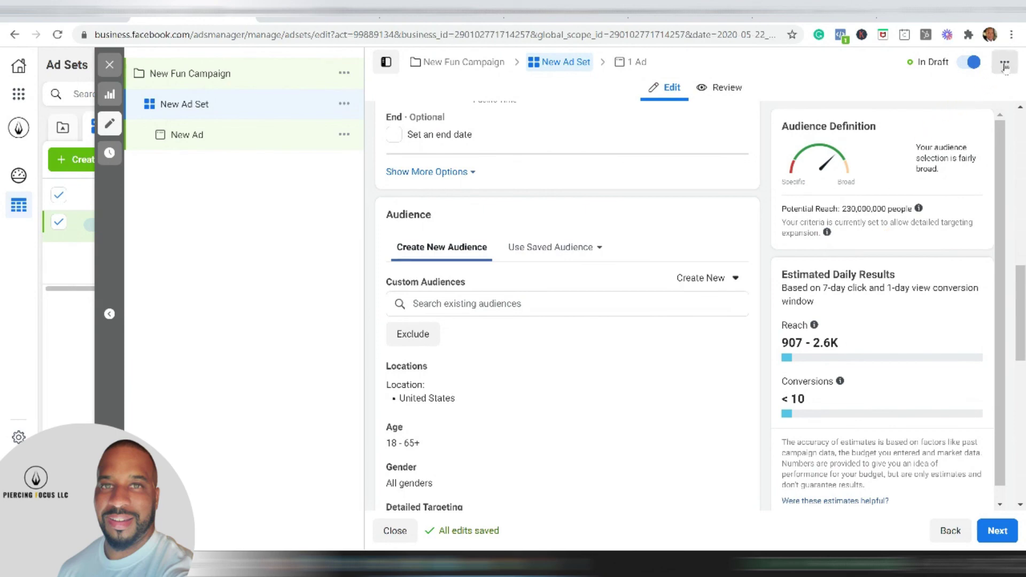
- Open the additional actions available for the new ad set
left_click(1005, 64)
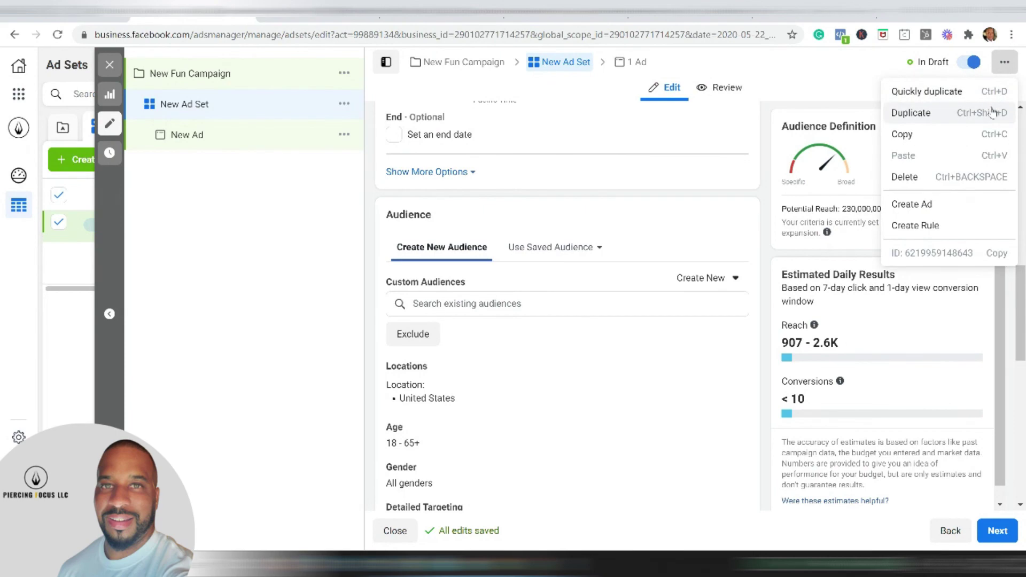